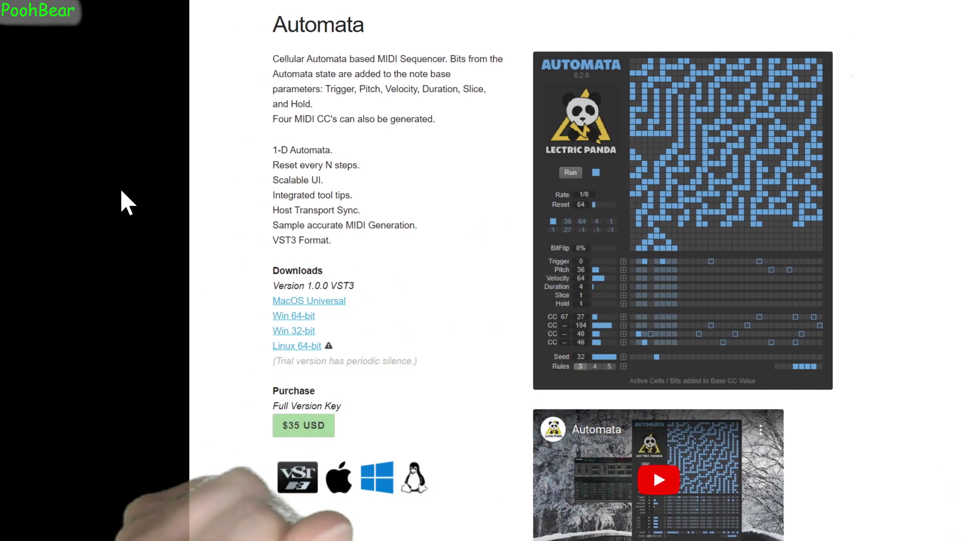
Step: Download the Win 64-bit version of Automata and run its installer to completion, allowing the unrecognised app to run
left_click(283, 316)
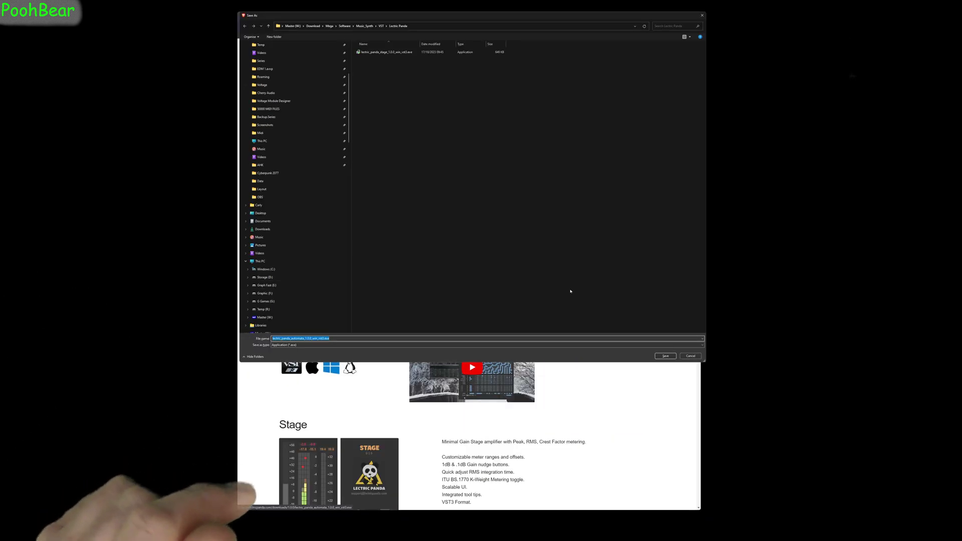
left_click(662, 357)
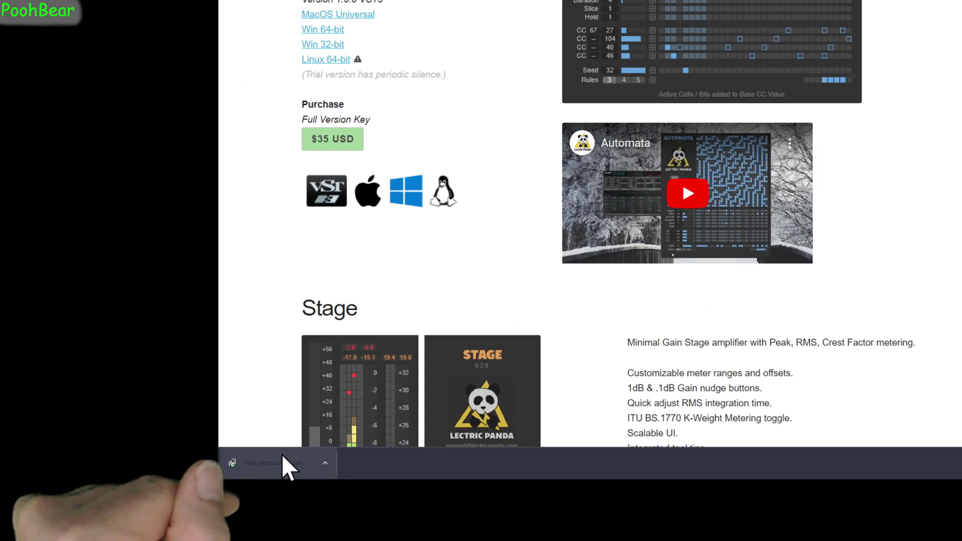
left_click(269, 502)
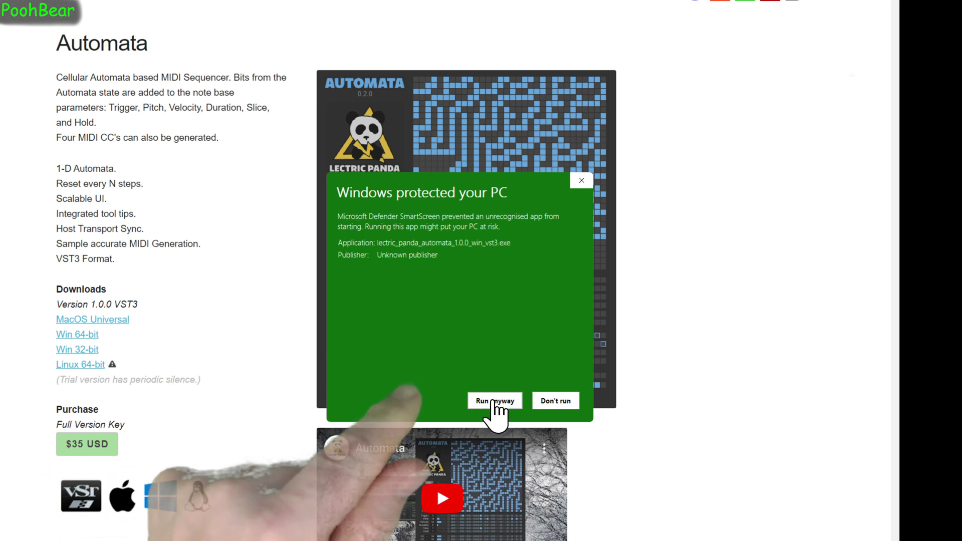
left_click(491, 401)
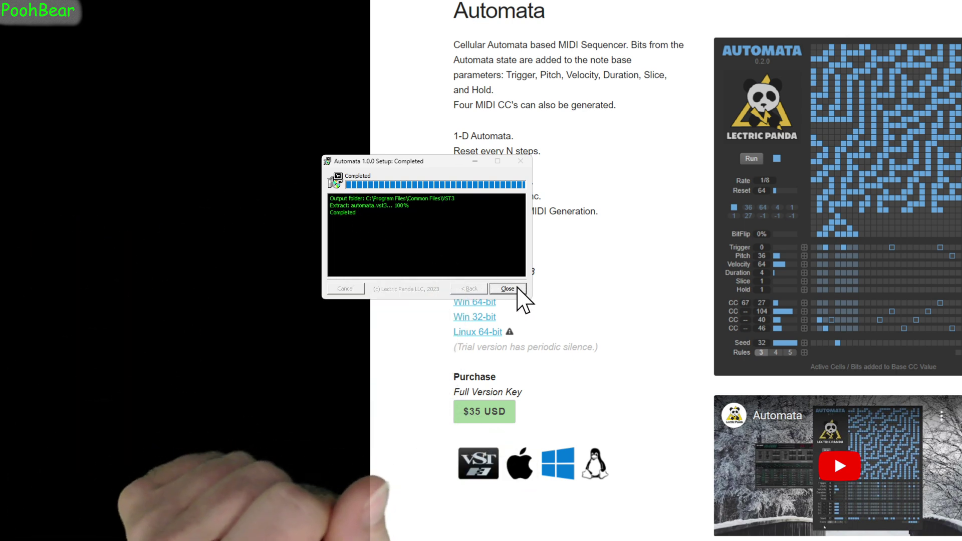
left_click(517, 287)
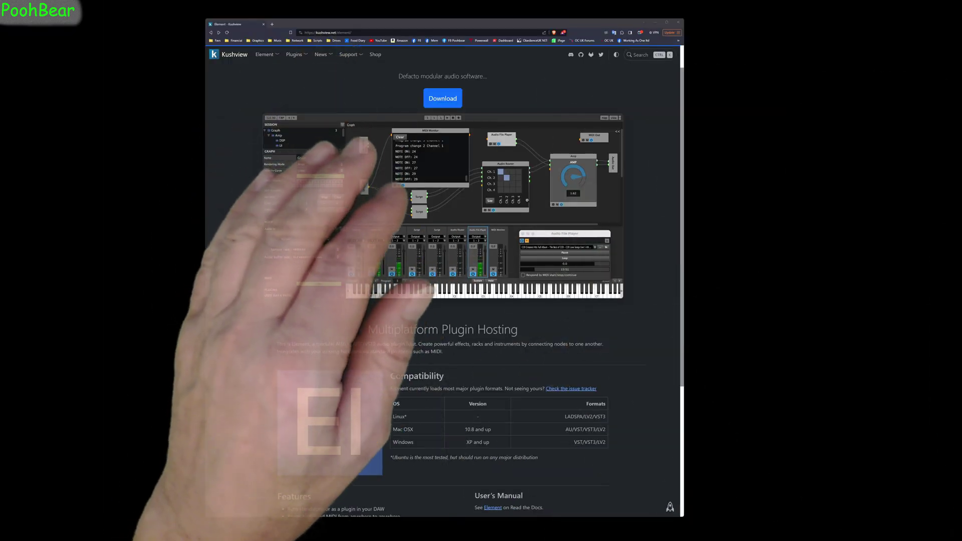
Step: Request the Element download from Kushview, and in Element's plugin manager scan for new or updated VST3 plugins
left_click(439, 99)
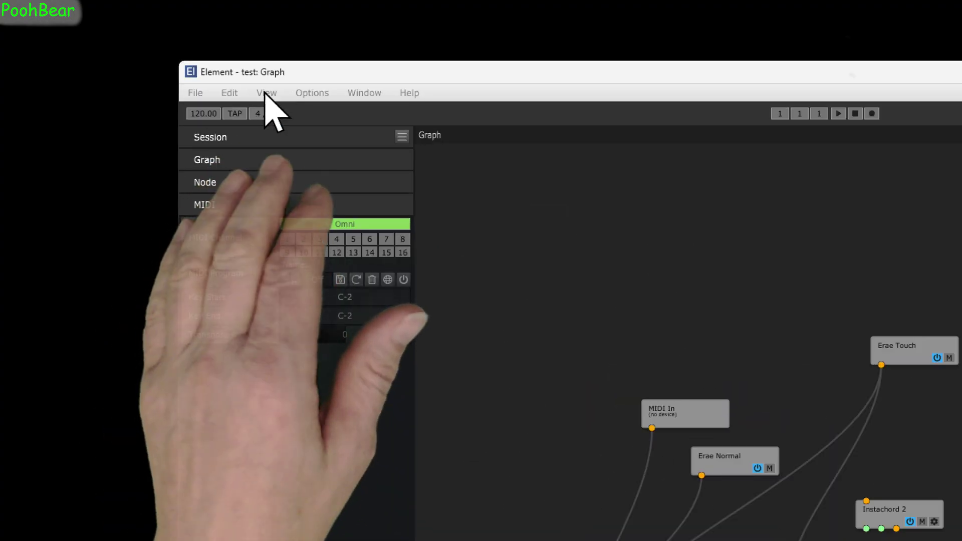
left_click(258, 101)
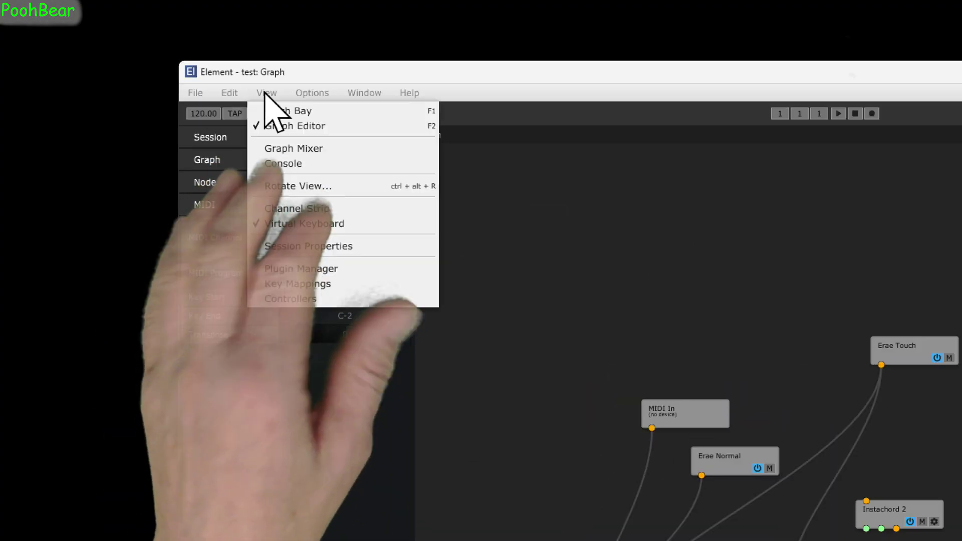
left_click(312, 264)
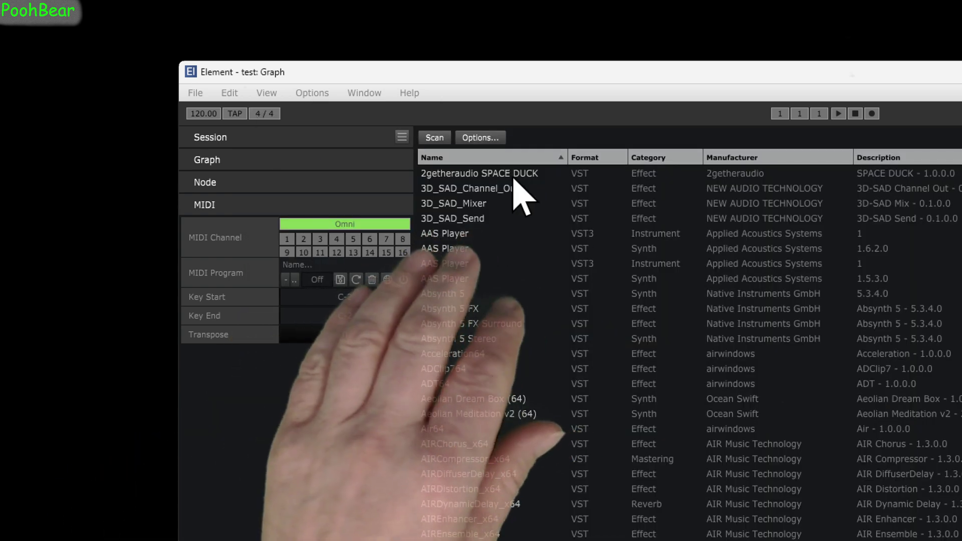
left_click(489, 142)
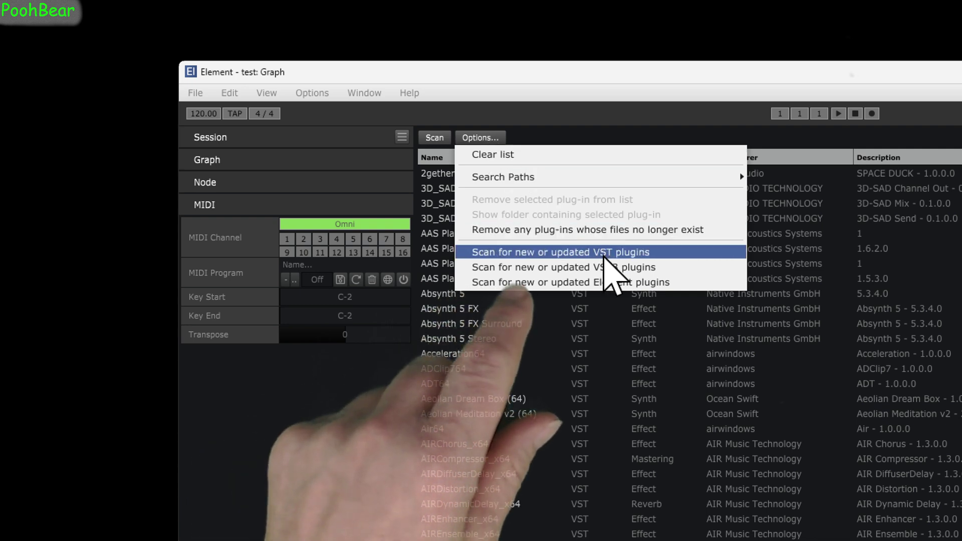
left_click(613, 270)
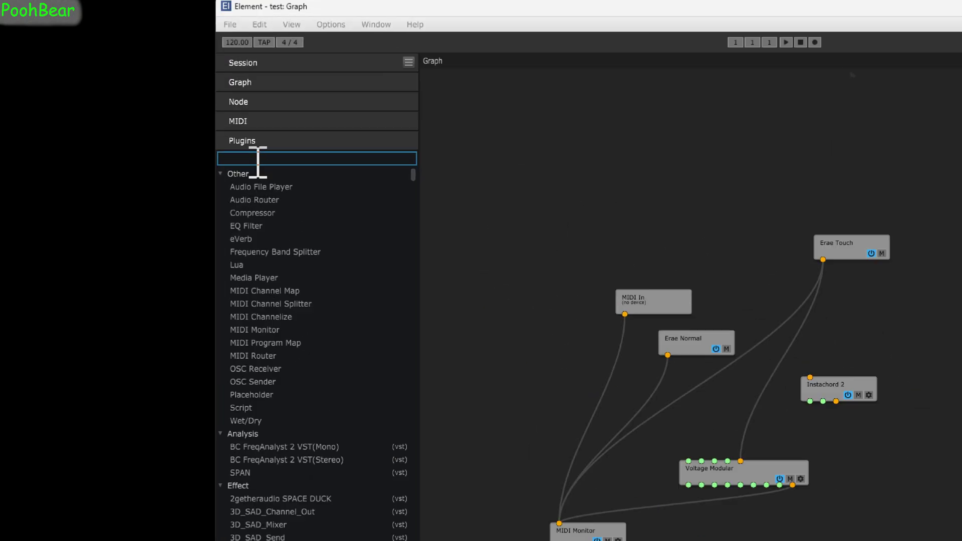
Step: Find the Automata VST3 plugin with the search term "auto", add it to the graph, and move its window aside
type("auto")
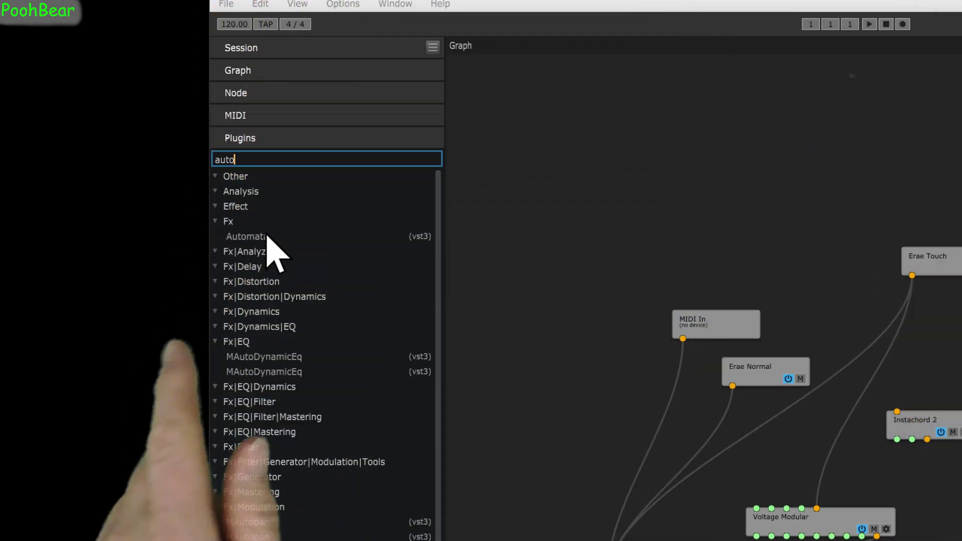
left_click_drag(277, 237, 961, 407)
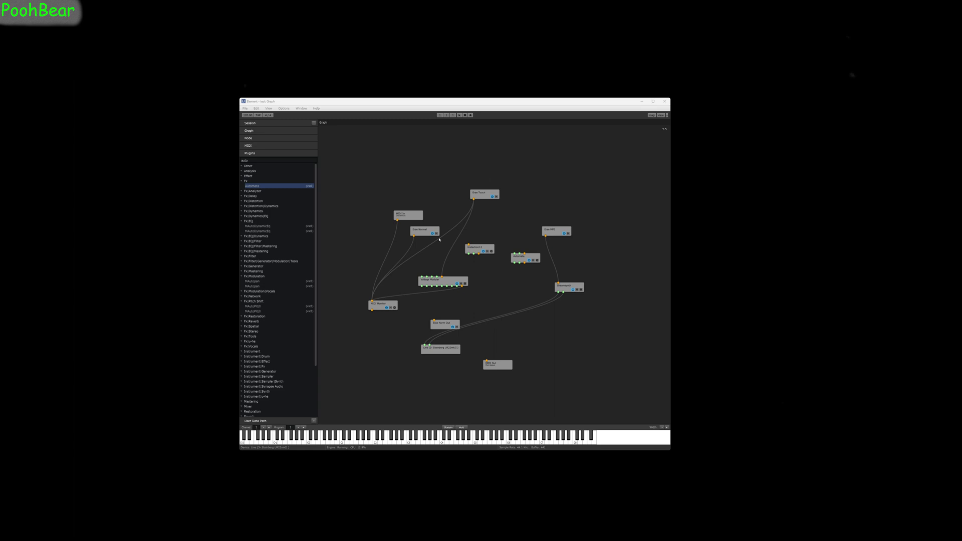
left_click_drag(169, 116, 134, 165)
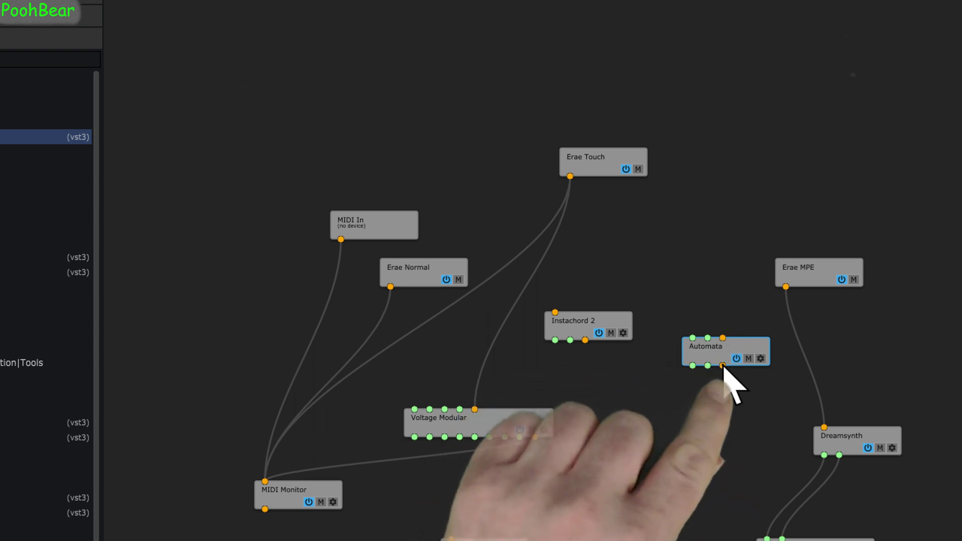
Step: Connect Automata's MIDI output to Dreamsynth's MIDI input and run the Automata sequencer
left_click_drag(763, 454, 824, 427)
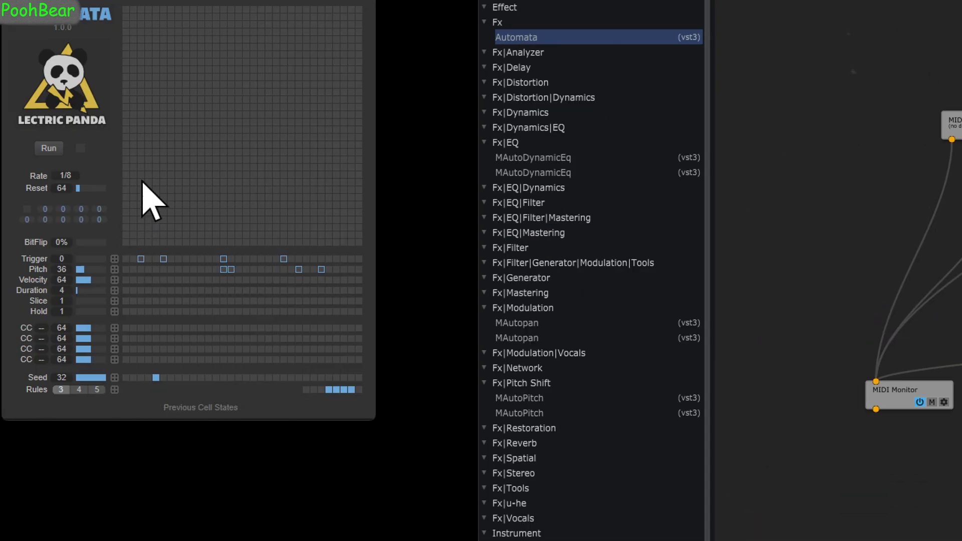
left_click(49, 148)
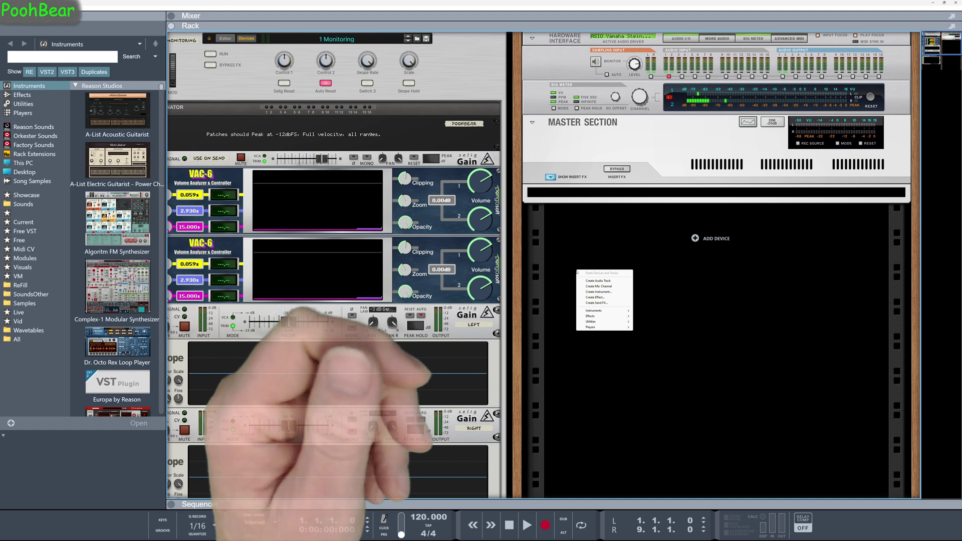
Step: Switch to Reason and add Kushview's KV_Element (VST2) instrument to the empty rack area
mouse_move(596, 311)
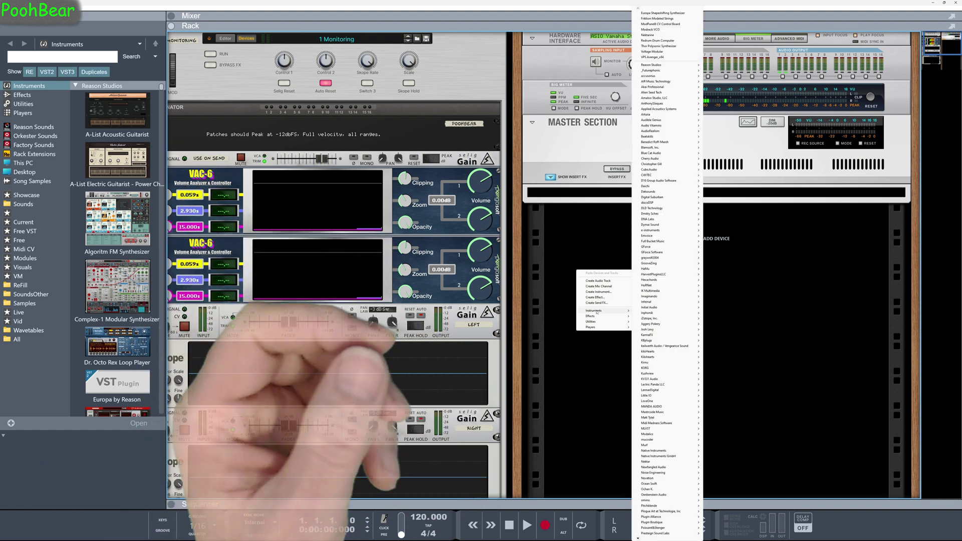
left_click(572, 287)
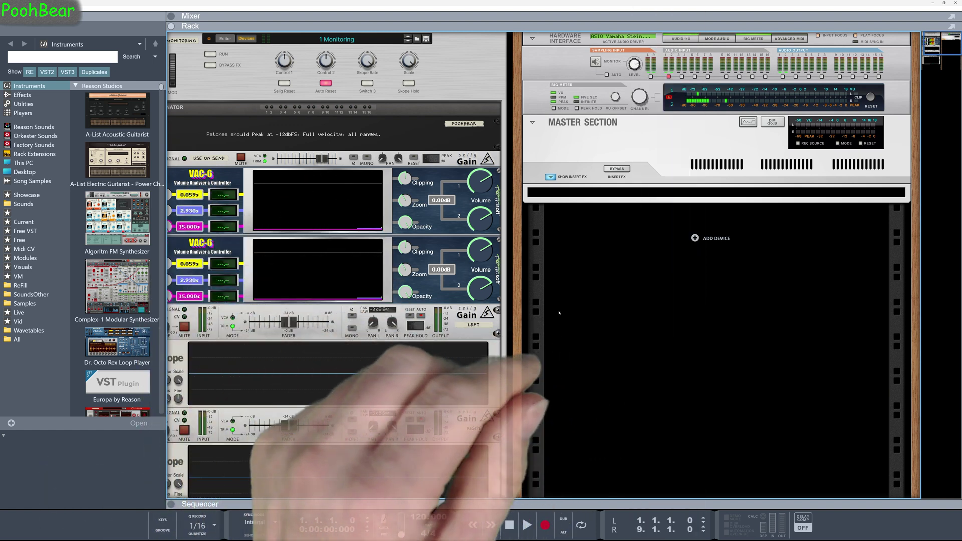
right_click(575, 264)
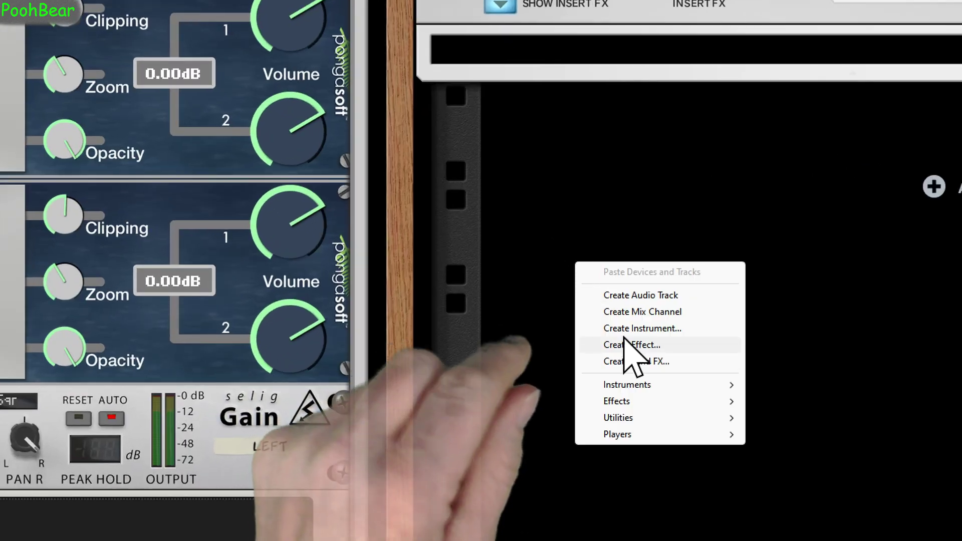
mouse_move(652, 385)
mouse_move(878, 431)
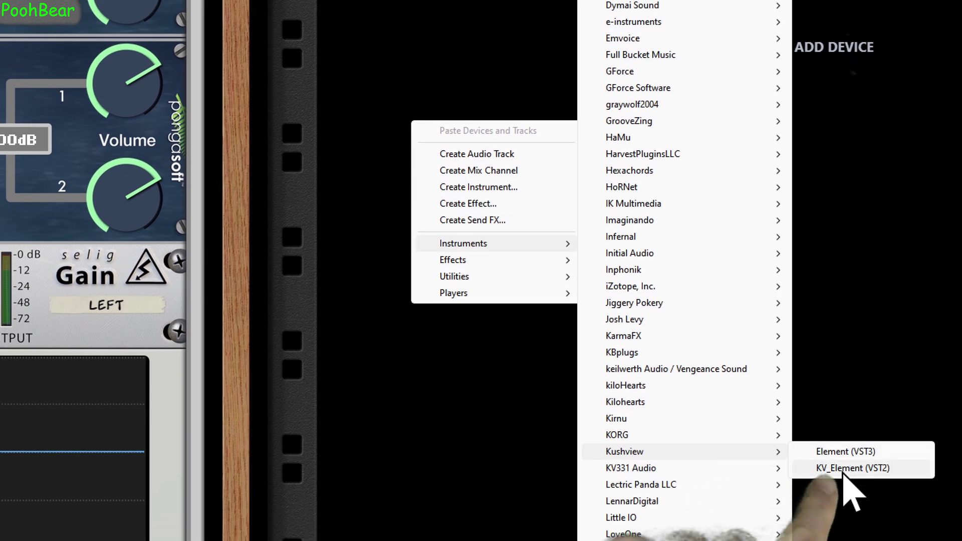
left_click(843, 468)
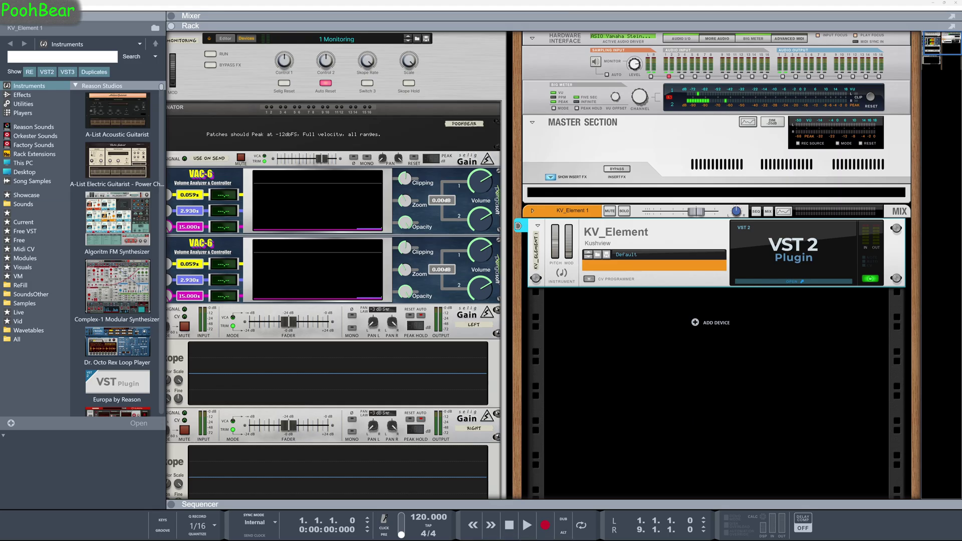
Step: Reposition and enlarge the KV_Element window, and spread the Audio Output and MIDI nodes apart in the graph
left_click_drag(501, 197, 218, 116)
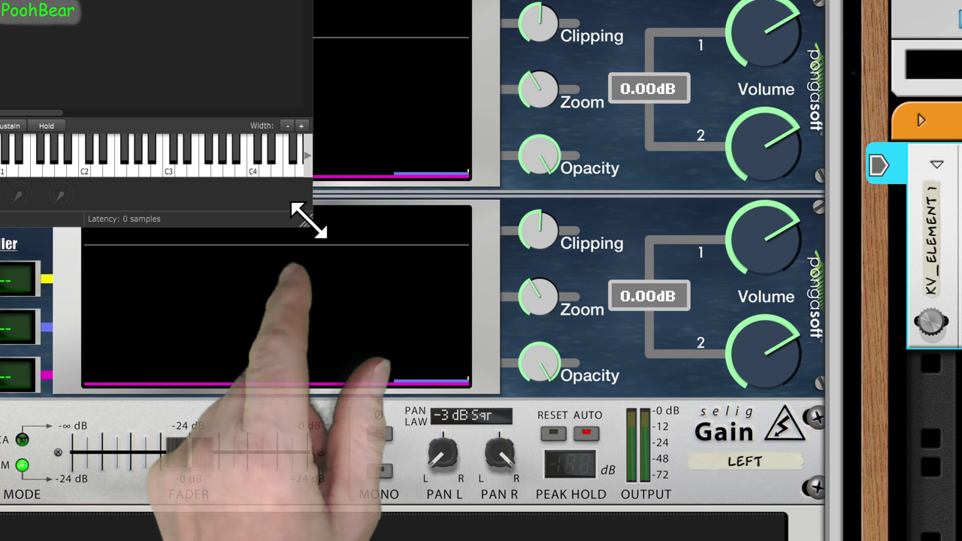
left_click_drag(307, 221, 641, 457)
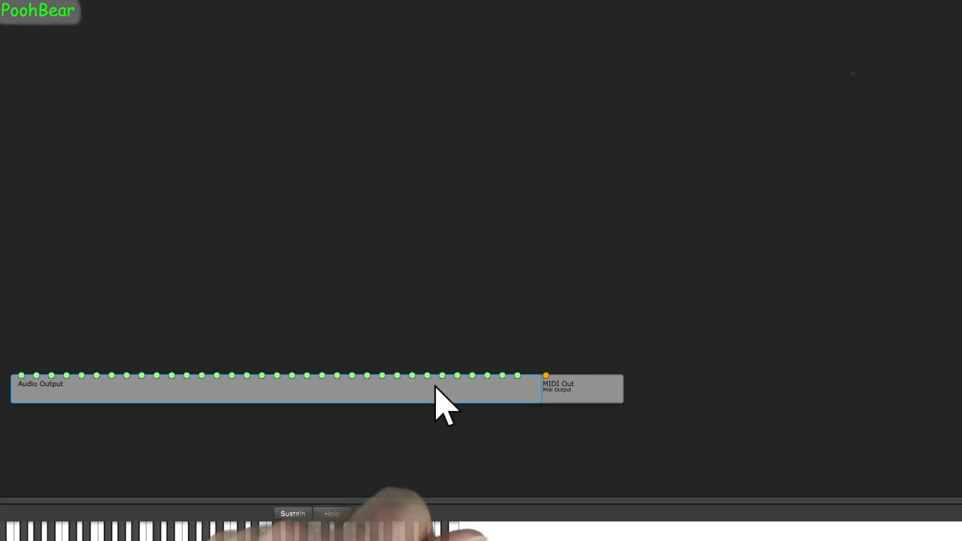
left_click_drag(436, 385, 426, 325)
left_click_drag(401, 198, 408, 225)
left_click_drag(602, 239, 612, 107)
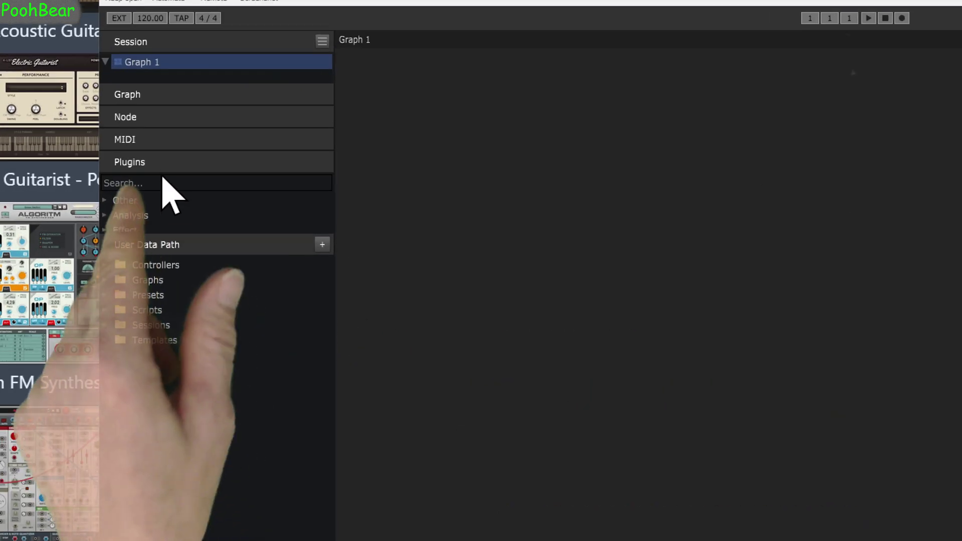
Step: Find Automata among the plugins with the search term "auto" and add it to Graph 1
left_click(165, 185)
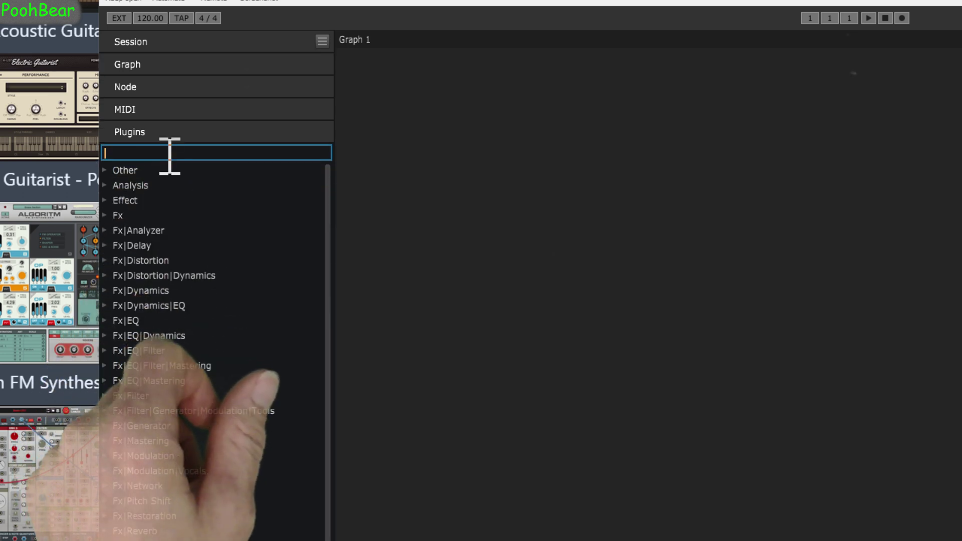
type("auto")
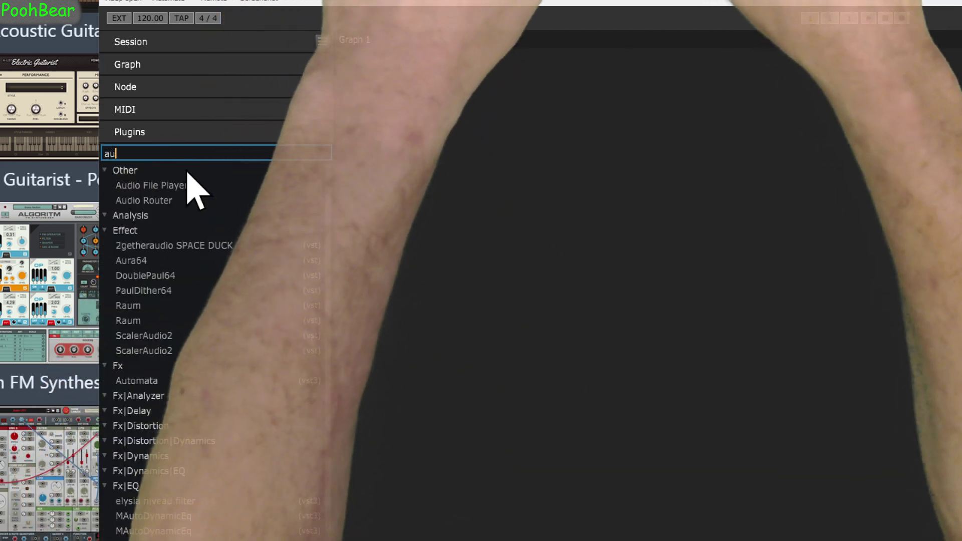
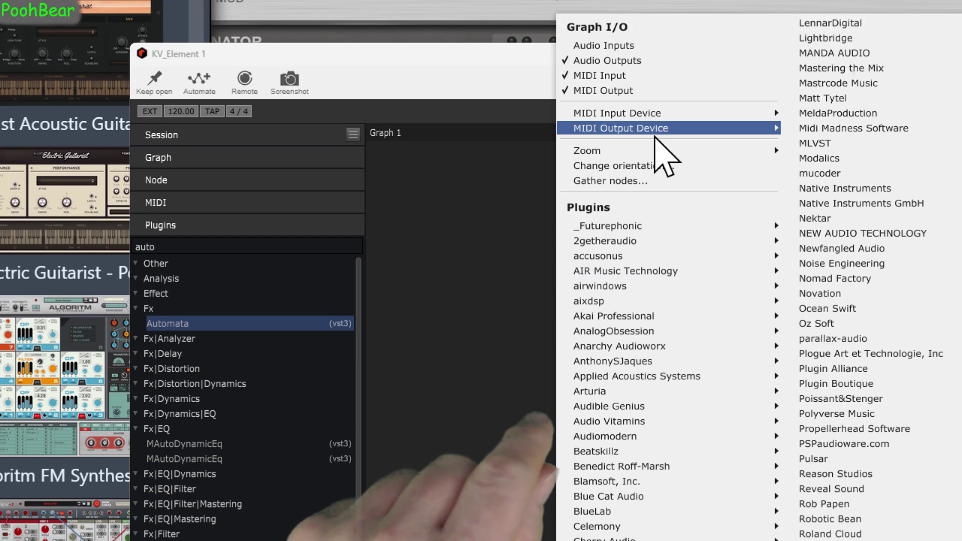
Step: Add loopMIDI Port as a MIDI output device below Automata and connect Automata's MIDI output to it
mouse_move(656, 35)
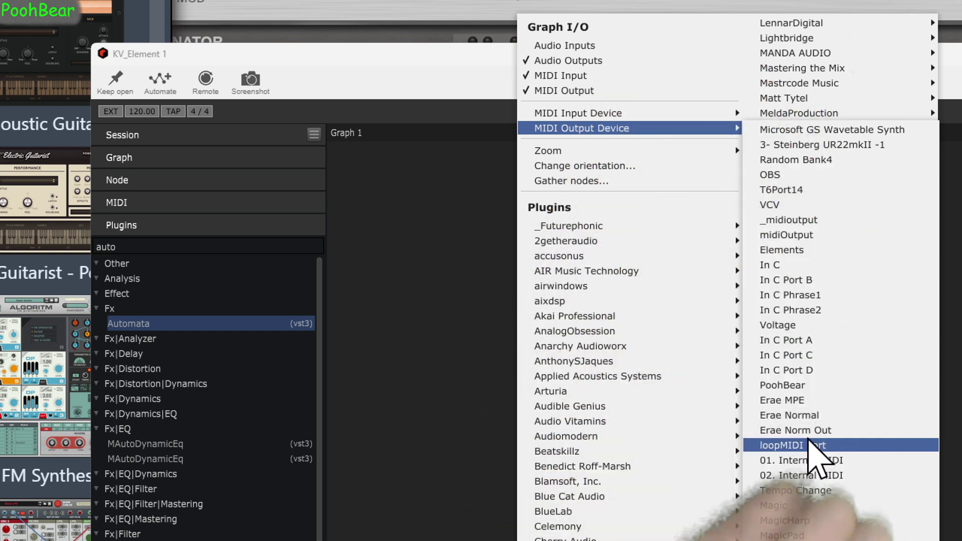
left_click(813, 444)
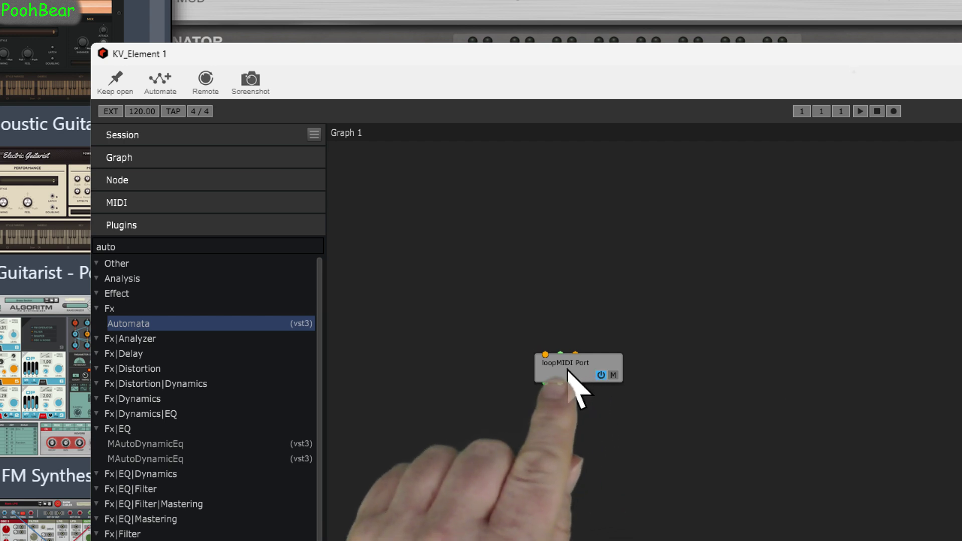
left_click_drag(570, 389, 624, 423)
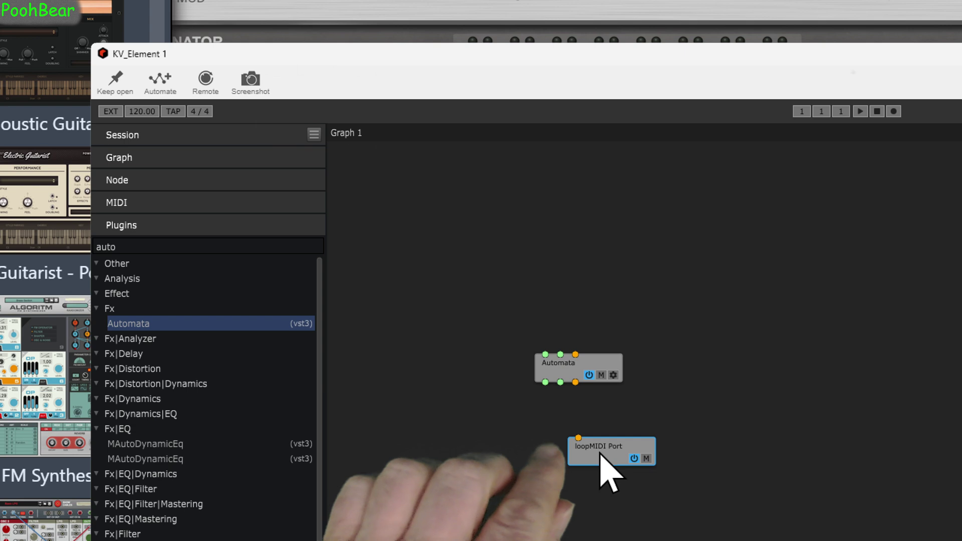
left_click_drag(579, 438, 576, 384)
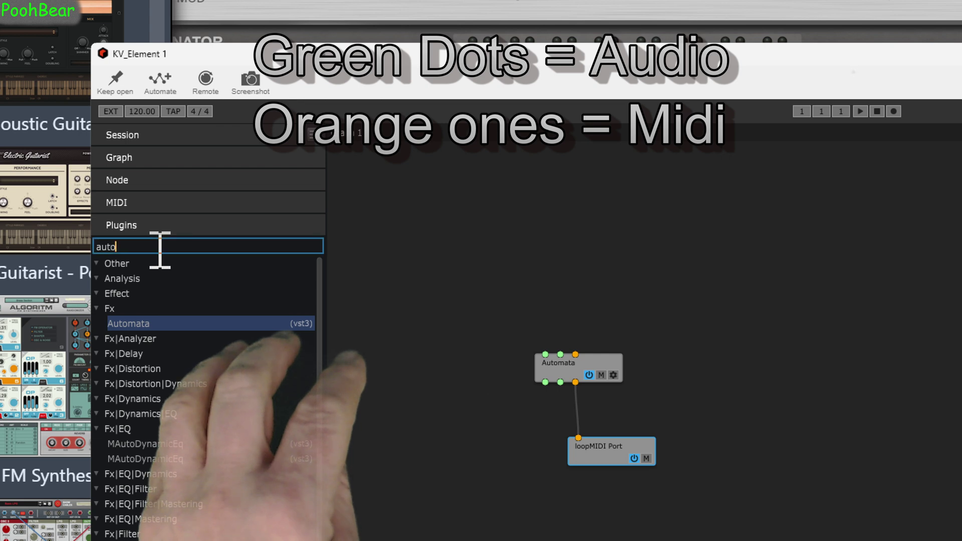
Step: Search for "moni", add the MIDIMonitor (vst) effect with its window beside the graph, and connect Automata's MIDI output to it
type("m")
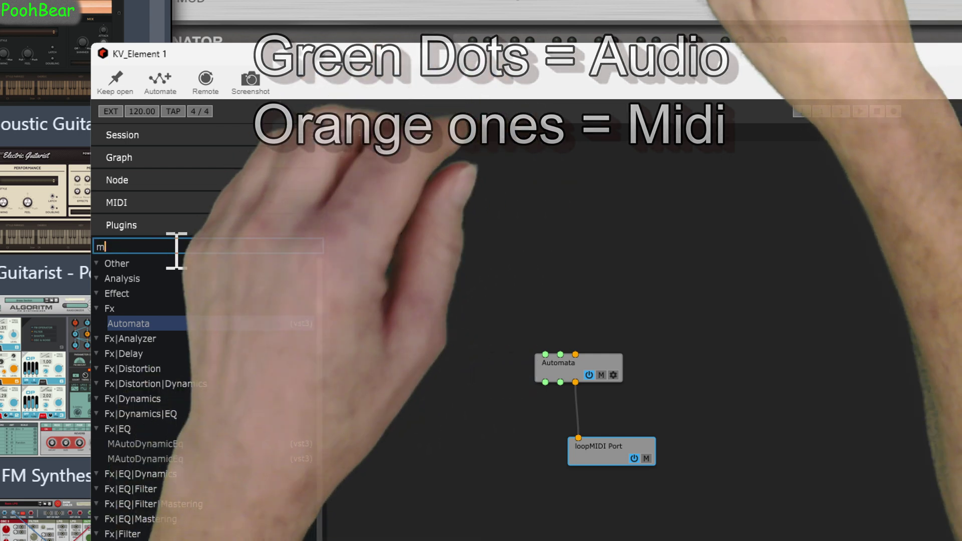
type("oni")
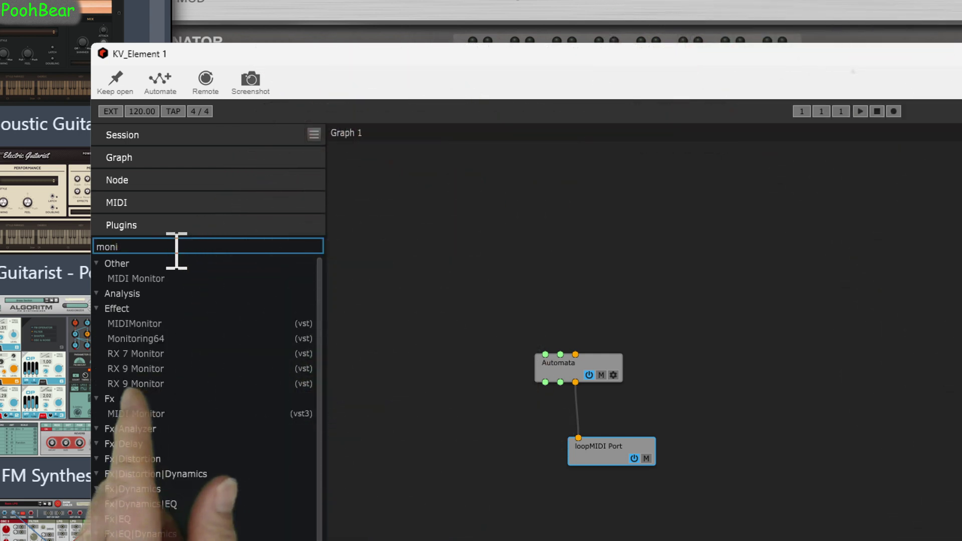
left_click_drag(493, 334, 461, 432)
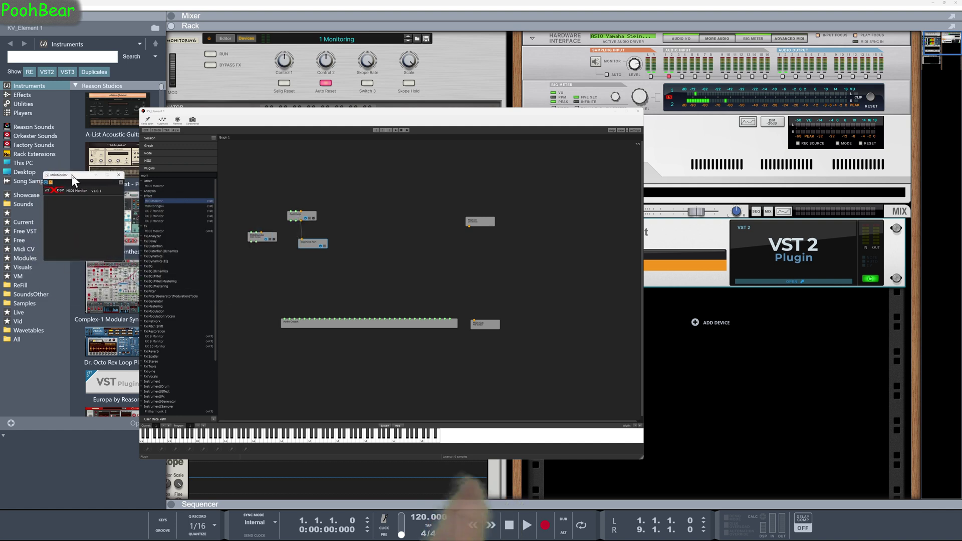
left_click_drag(71, 174, 81, 193)
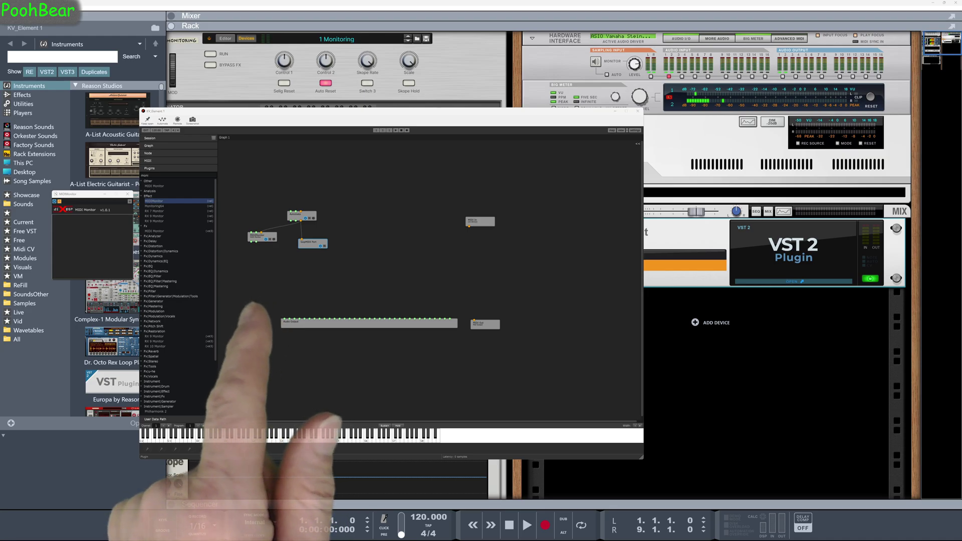
Step: Open Automata's plugin window, place it over the empty part of the graph, and run the sequencer
double_click(302, 216)
left_click_drag(188, 151, 437, 191)
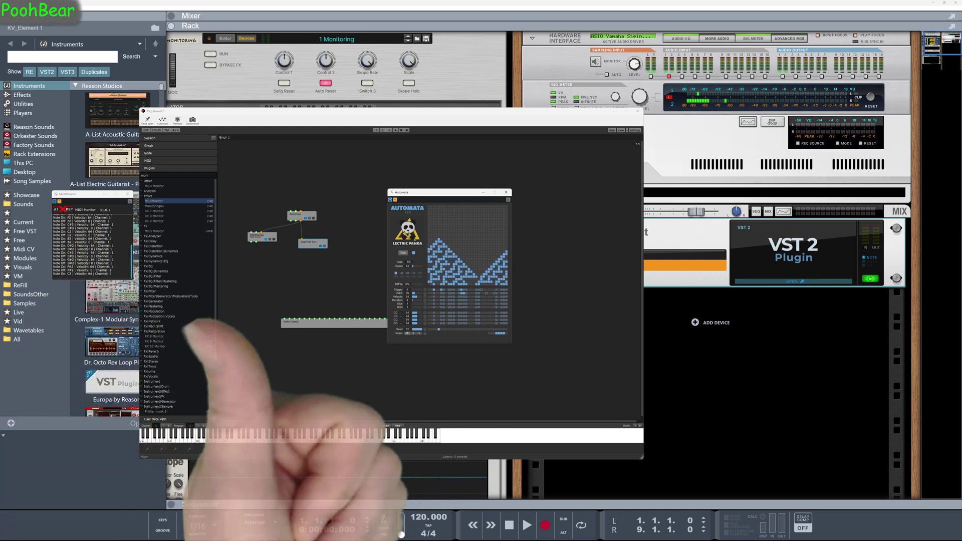
Step: Return to the Reason rack and add an ID8 Instrument Device from the Reason Studios instruments below KV_Element
left_click(617, 334)
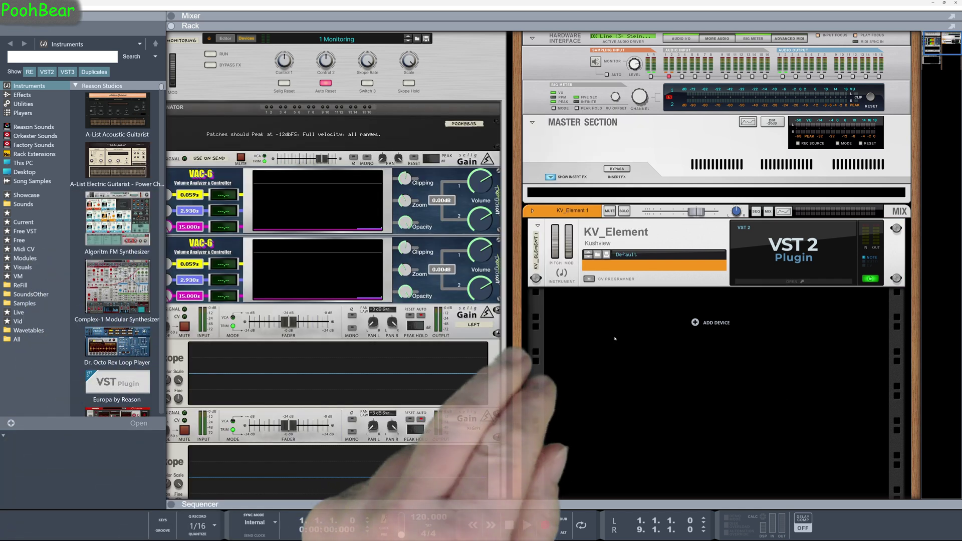
right_click(615, 339)
mouse_move(640, 378)
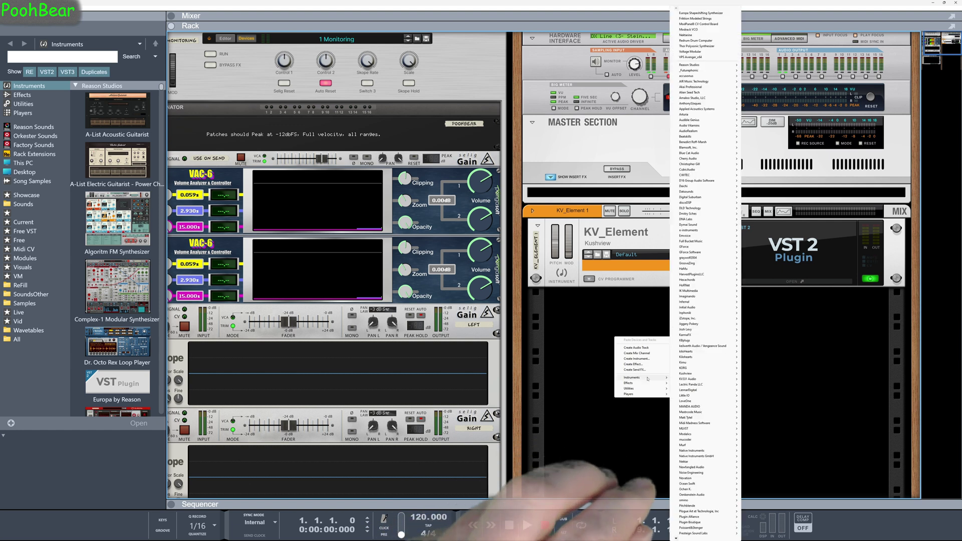
mouse_move(712, 68)
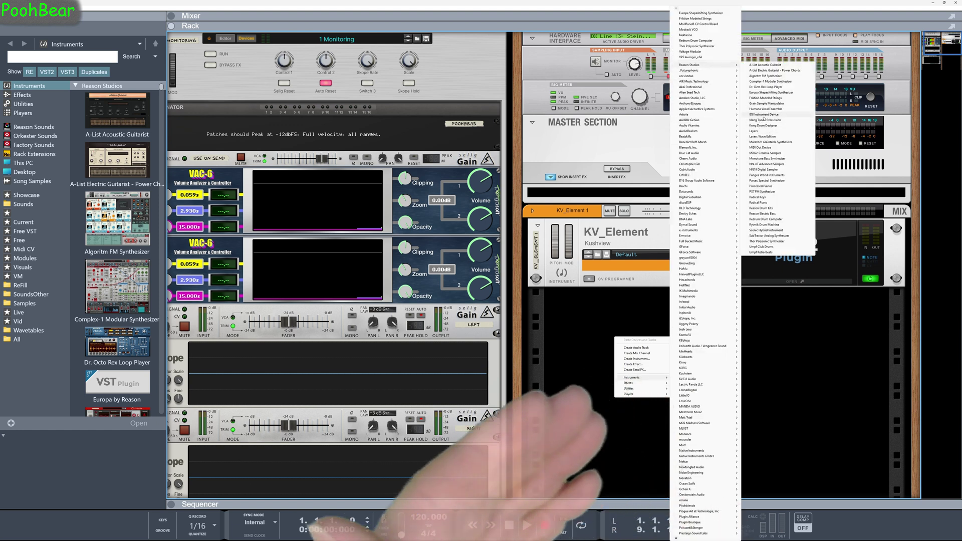
key("Escape")
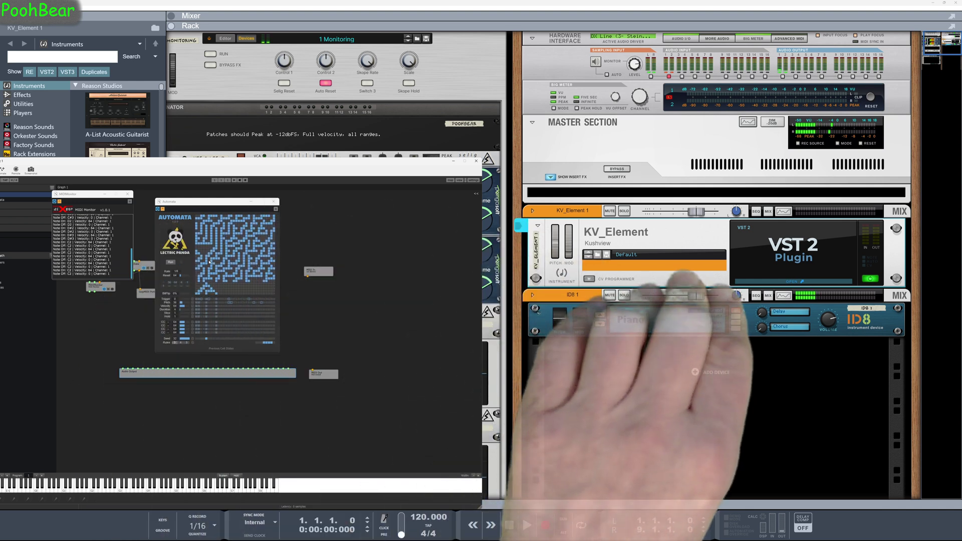
Step: Move the Automata window away from the connected nodes and close the MIDIMonitor window
left_click_drag(198, 204, 301, 205)
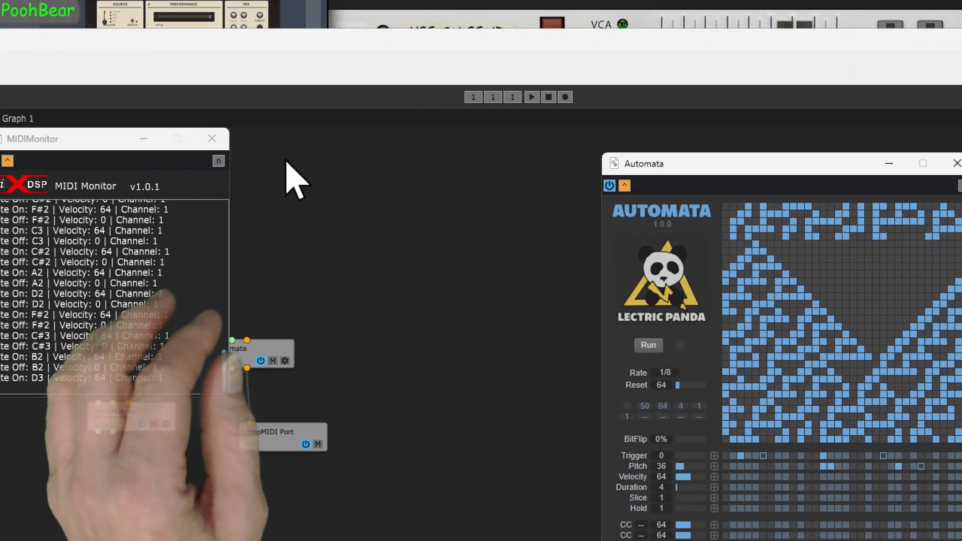
left_click(225, 135)
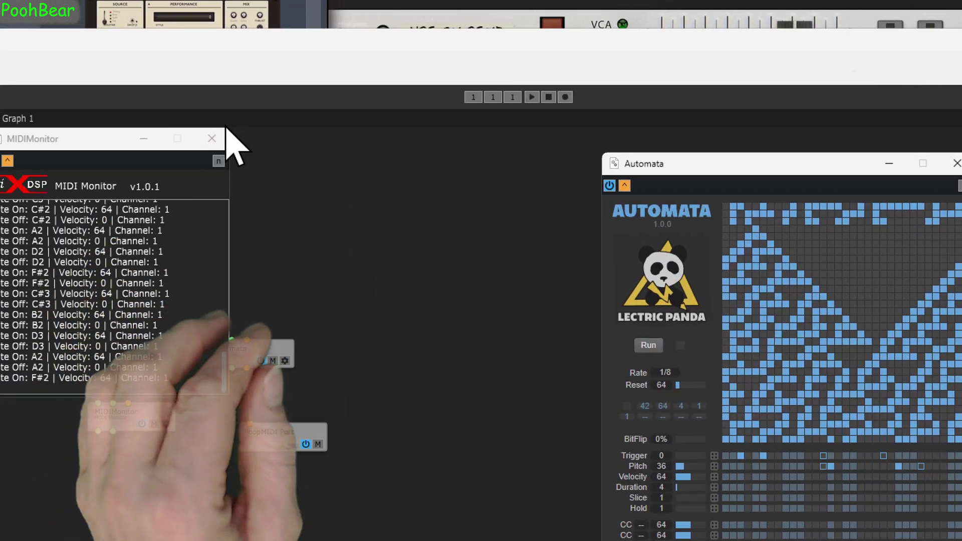
left_click(218, 141)
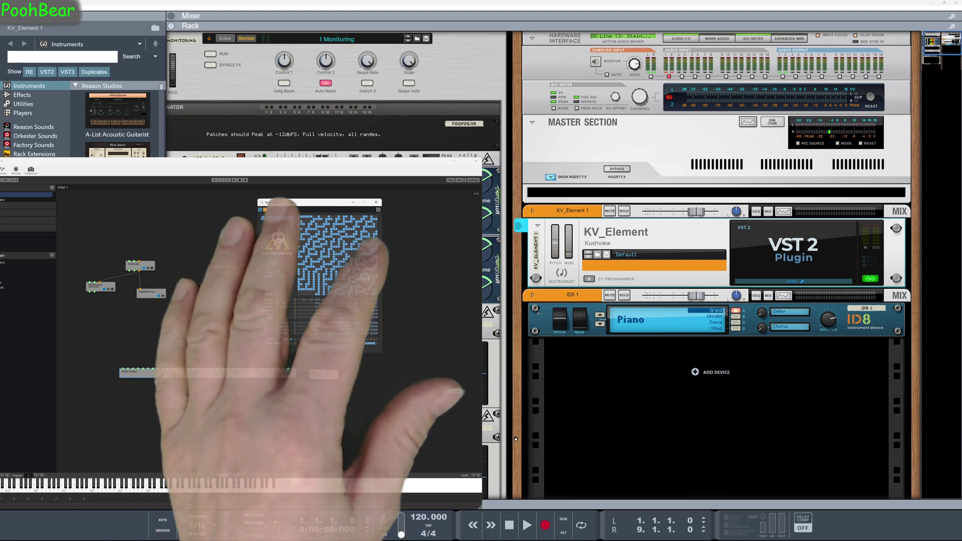
Step: Run Reason's transport to play Automata through ID8, shift the Automata window within the graph, and stop playback
left_click(526, 526)
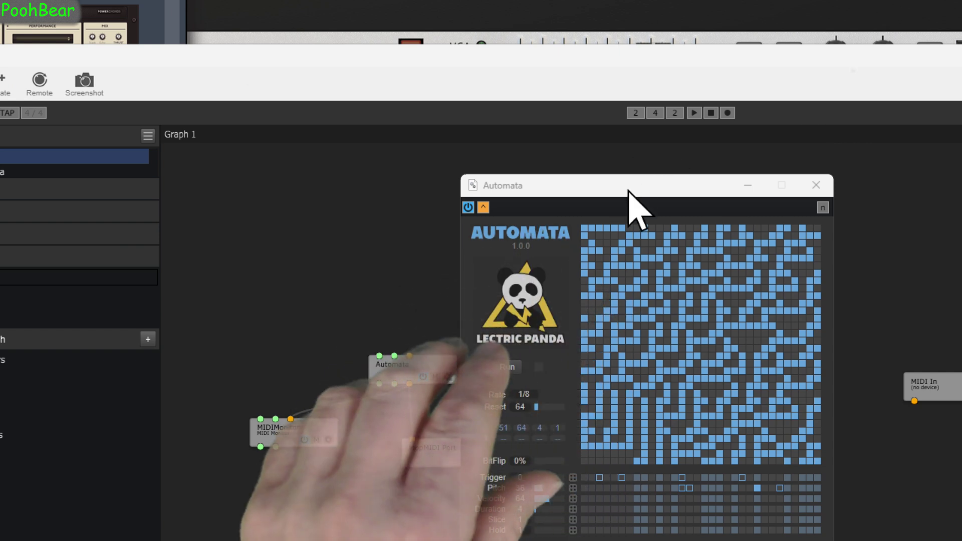
left_click_drag(627, 189, 517, 155)
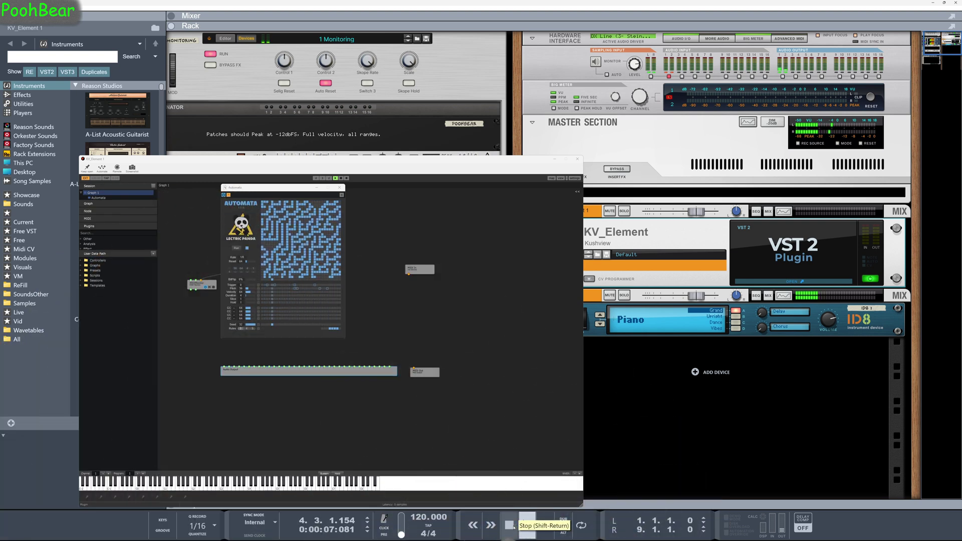
left_click(510, 525)
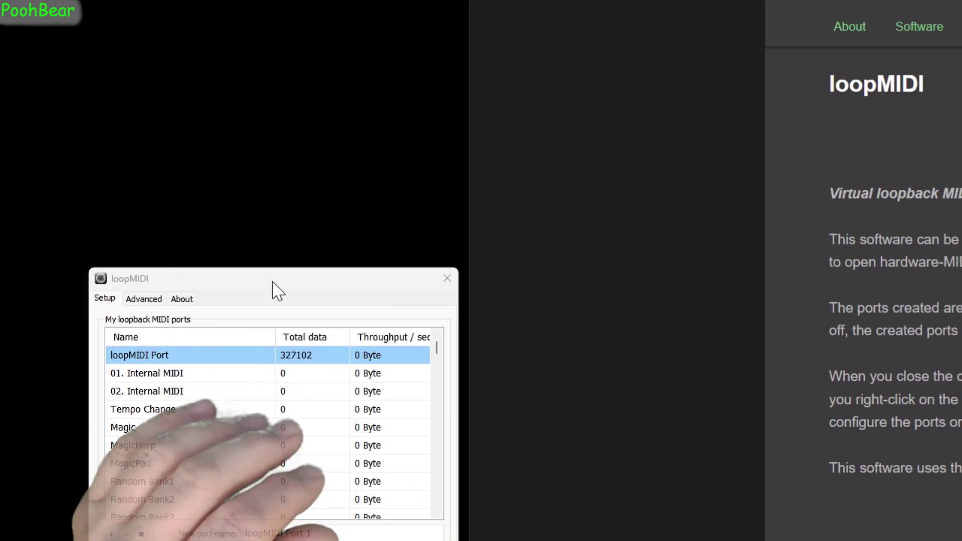
Step: Switch to loopMIDI and review its advanced settings, version information and list of loopback MIDI ports
left_click_drag(278, 290, 561, 119)
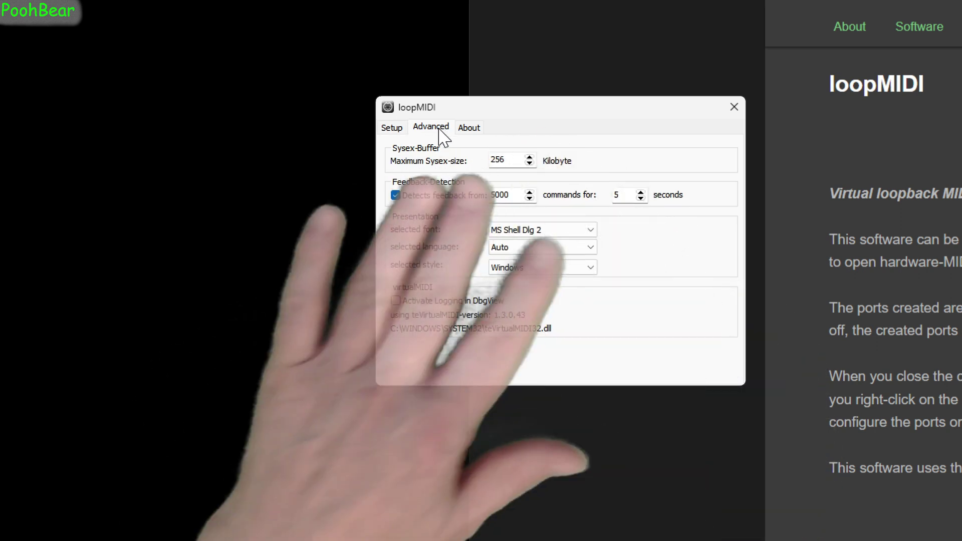
left_click(474, 130)
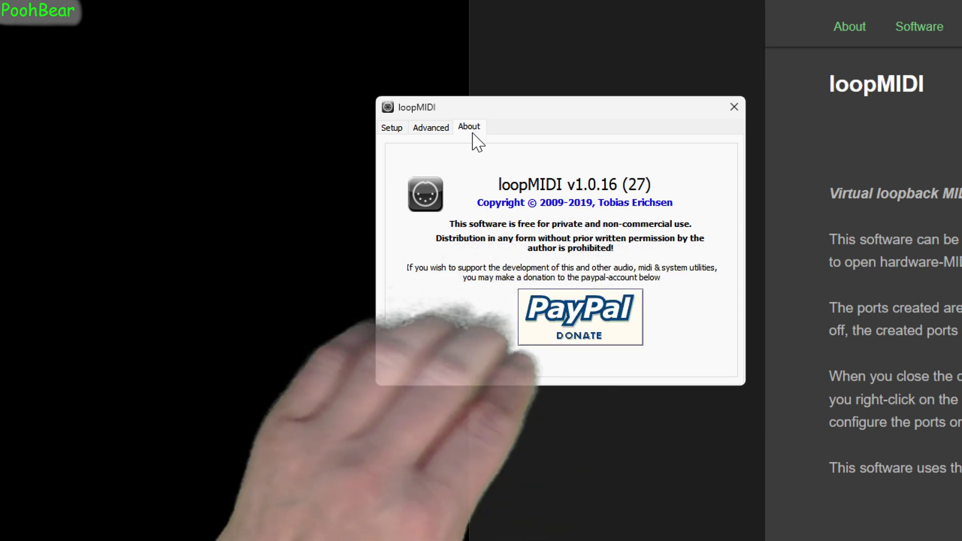
left_click(391, 128)
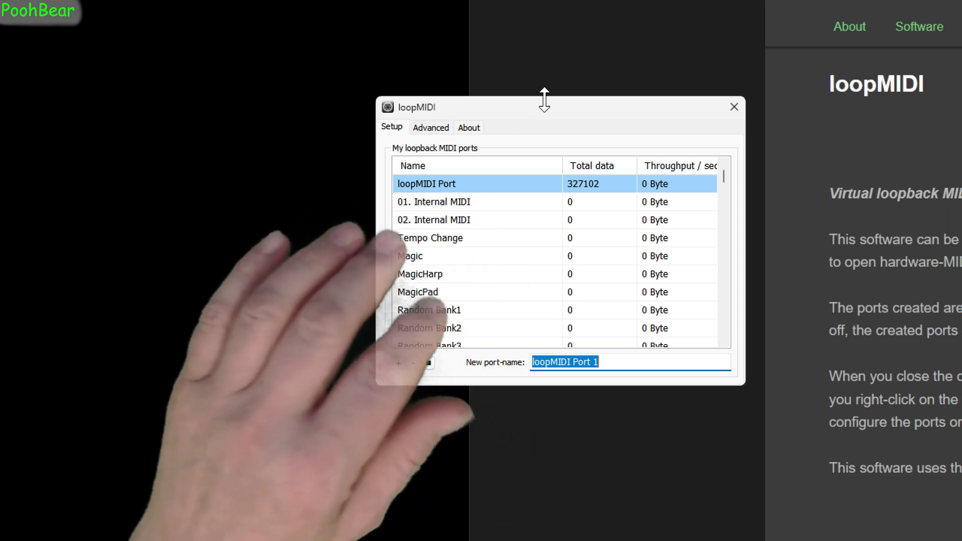
left_click_drag(551, 111, 382, 128)
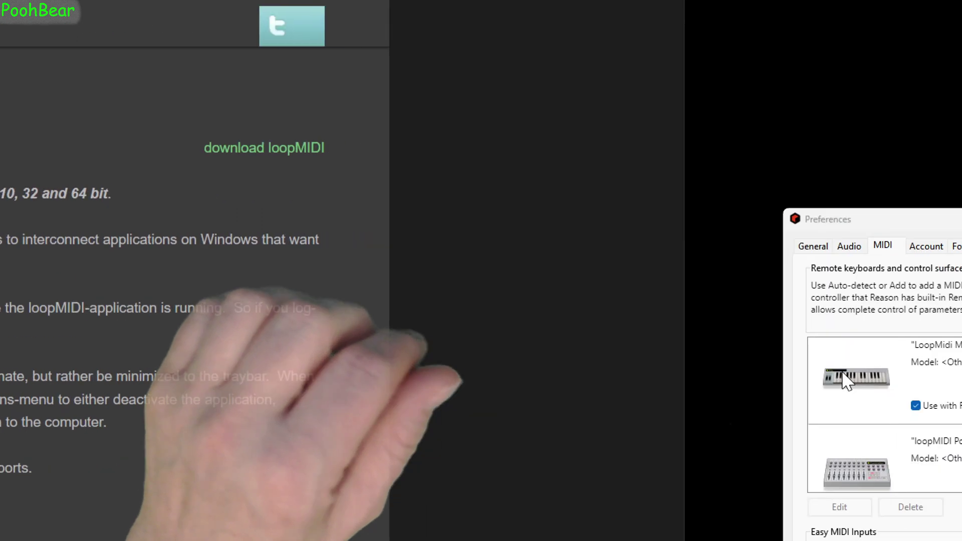
Step: Start adding a control surface manually in Reason's MIDI preferences, choose PoohBear as manufacturer, and inspect its available models
left_click_drag(719, 225, 421, 80)
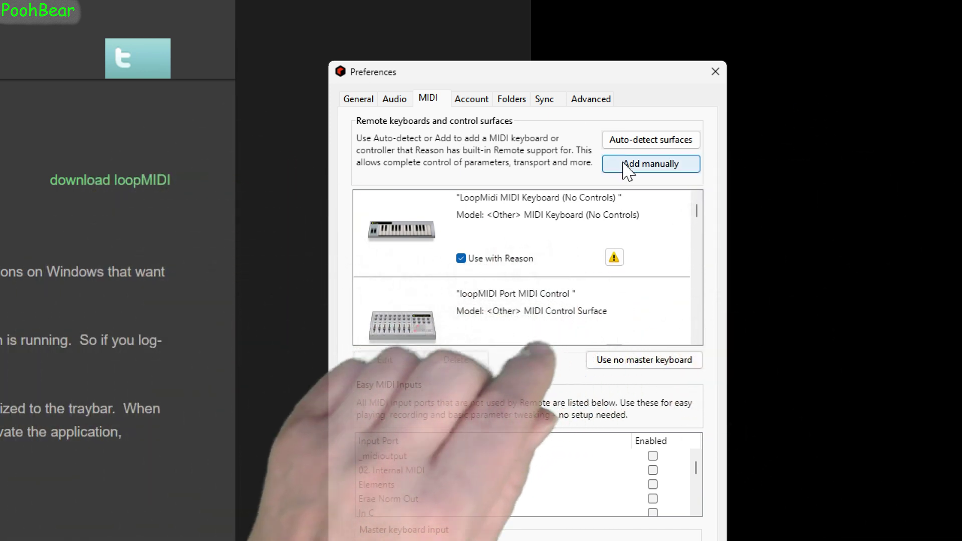
left_click(625, 165)
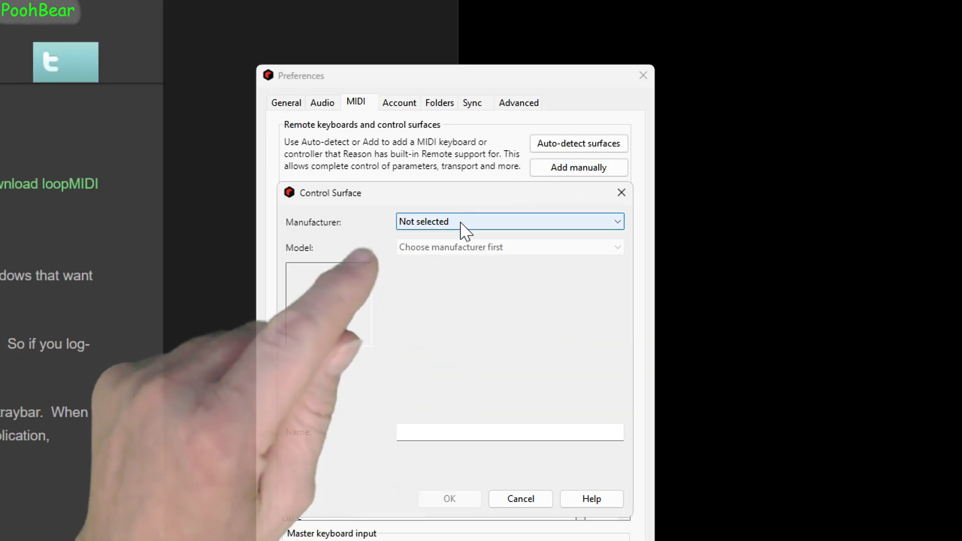
left_click(465, 225)
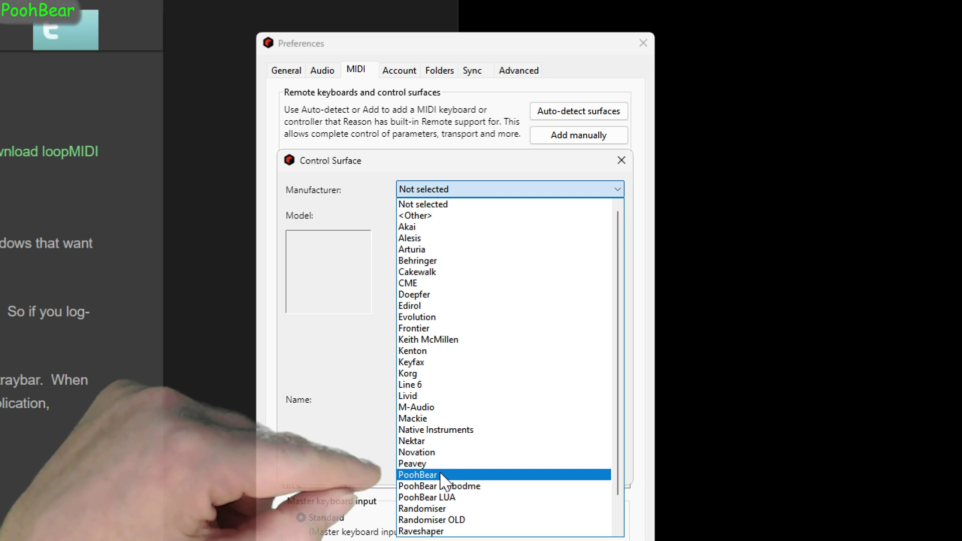
left_click(441, 476)
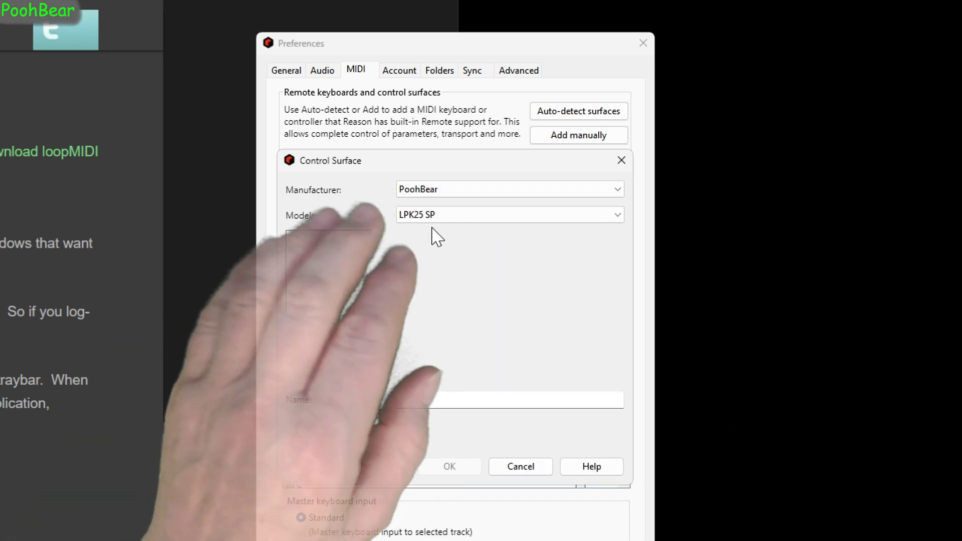
left_click(483, 215)
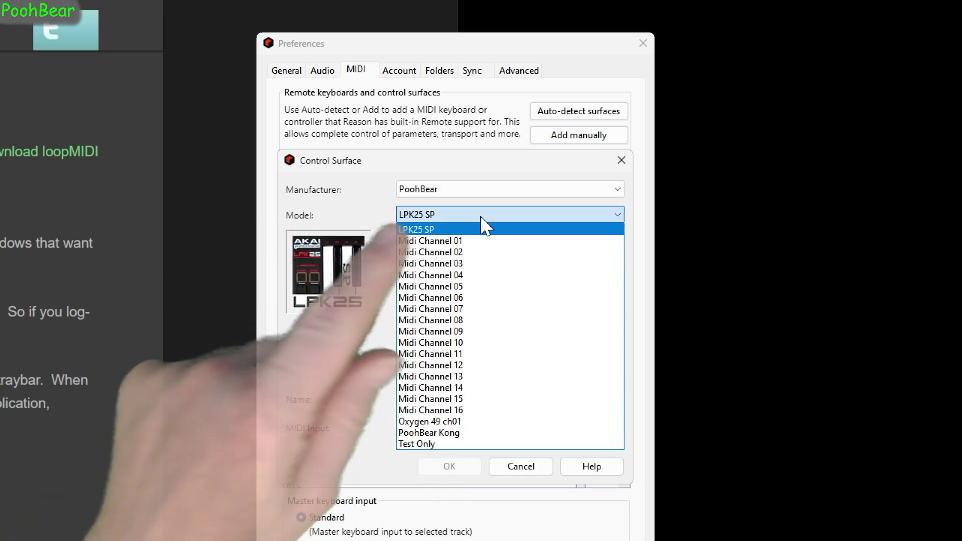
left_click(525, 191)
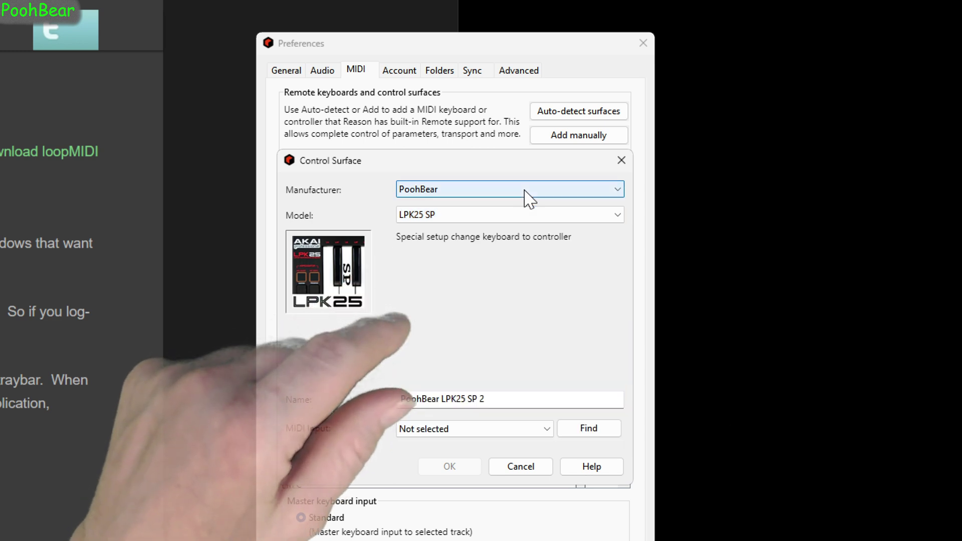
Step: Try out a control surface setup with manufacturer <Other>, model MIDI Control Keyboard and loopMIDI Port as MIDI input, and cancel it
left_click(526, 196)
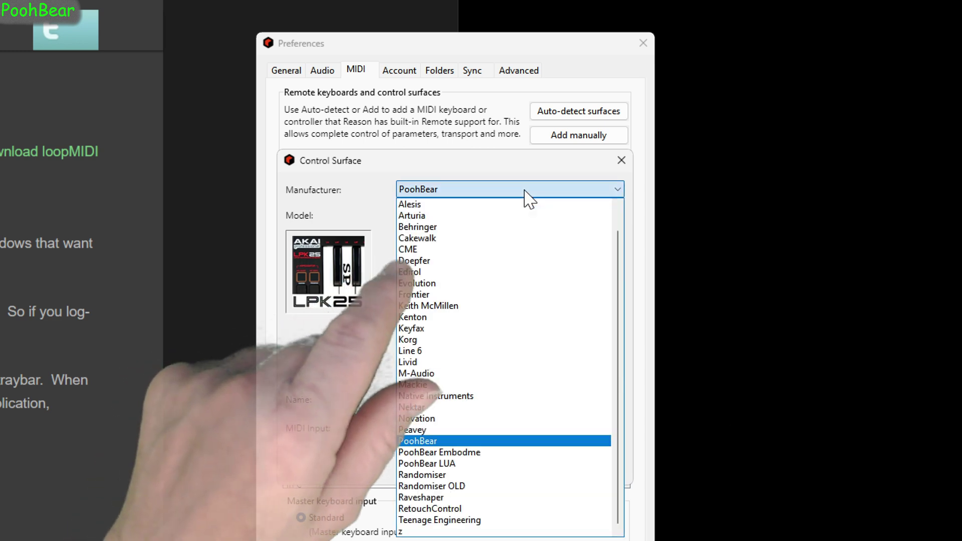
scroll(431, 381, "up", 1)
left_click(416, 204)
left_click(463, 217)
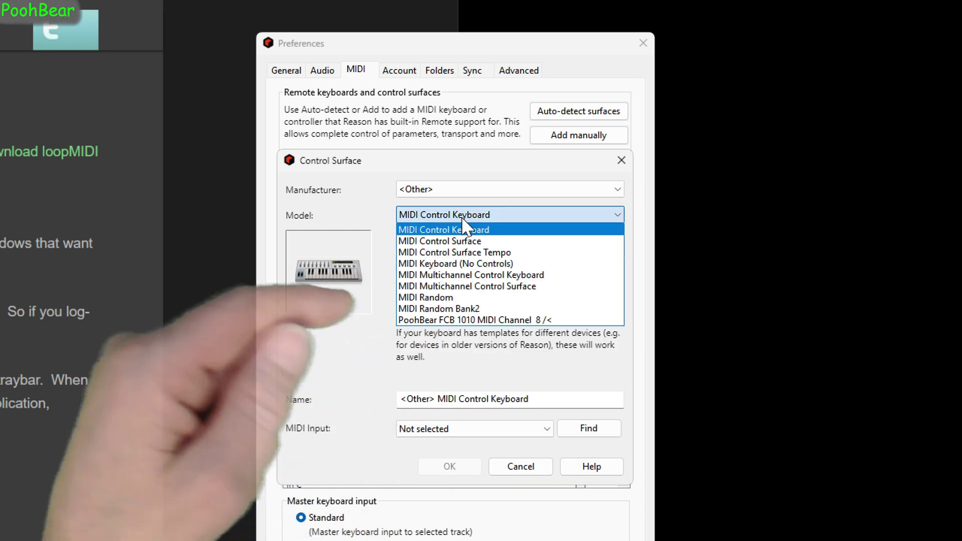
left_click(484, 430)
left_click(491, 431)
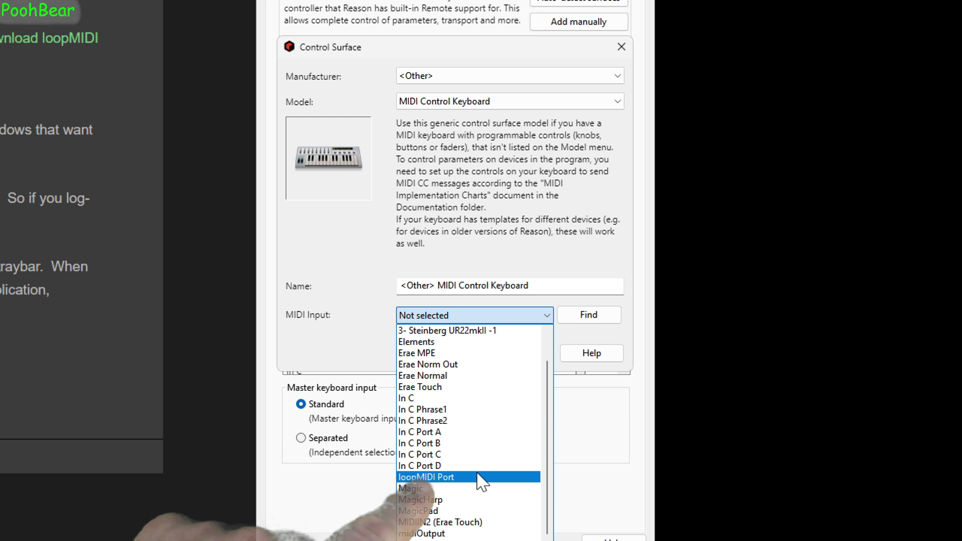
left_click(478, 477)
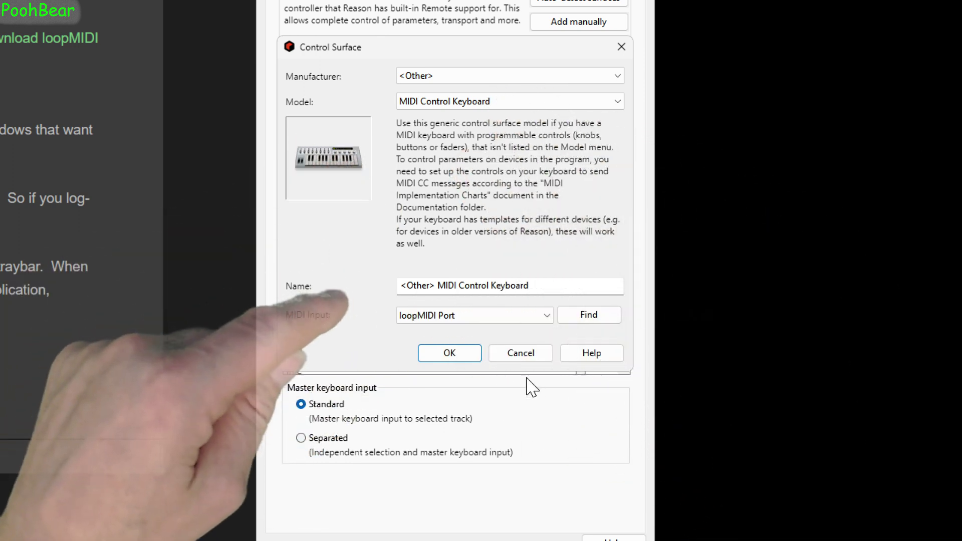
left_click(533, 356)
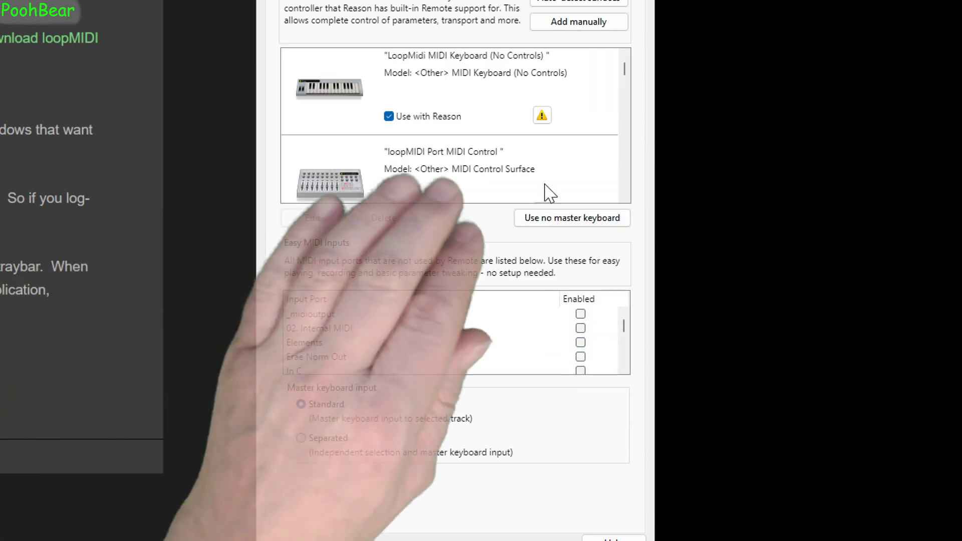
left_click(552, 173)
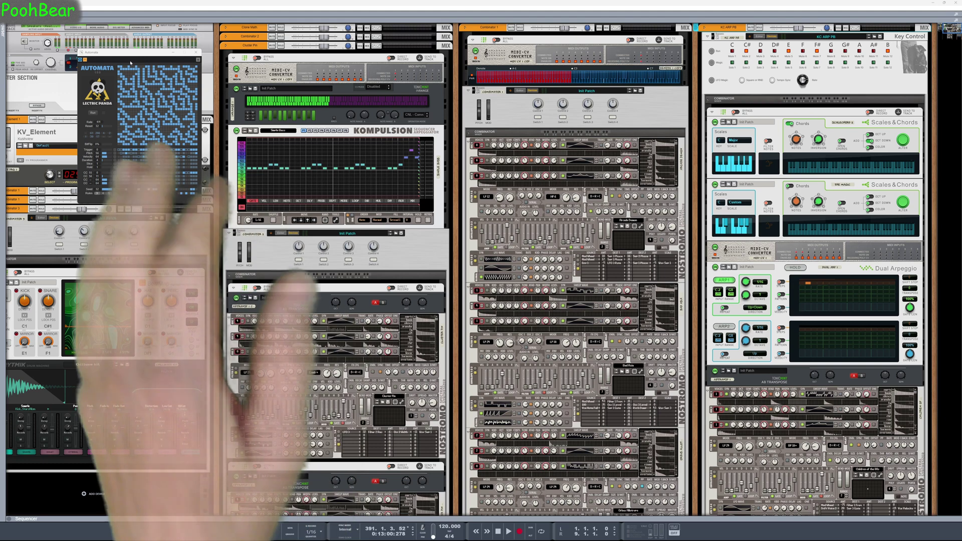
Step: Move the Automata window onto the second rack column and inspect its available Rate values
left_click_drag(131, 57, 328, 206)
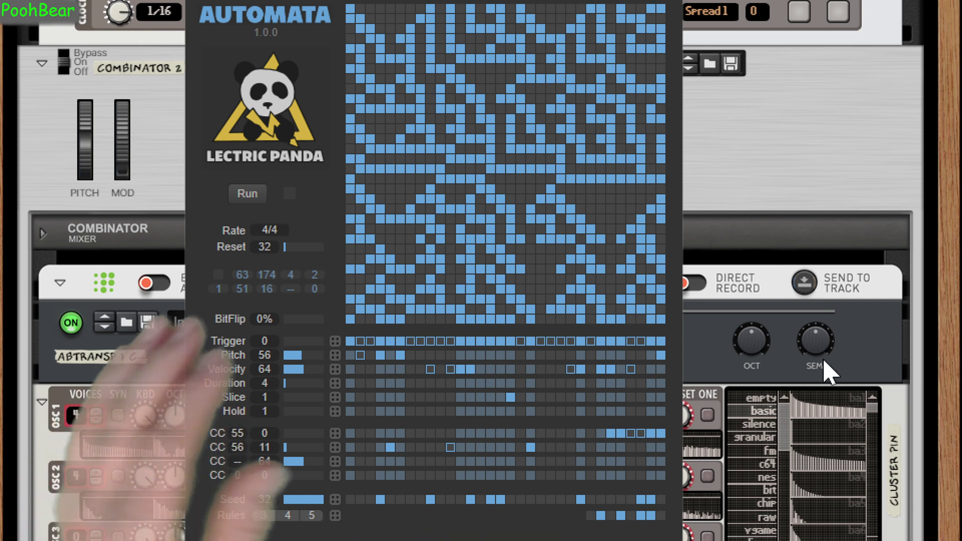
mouse_move(827, 374)
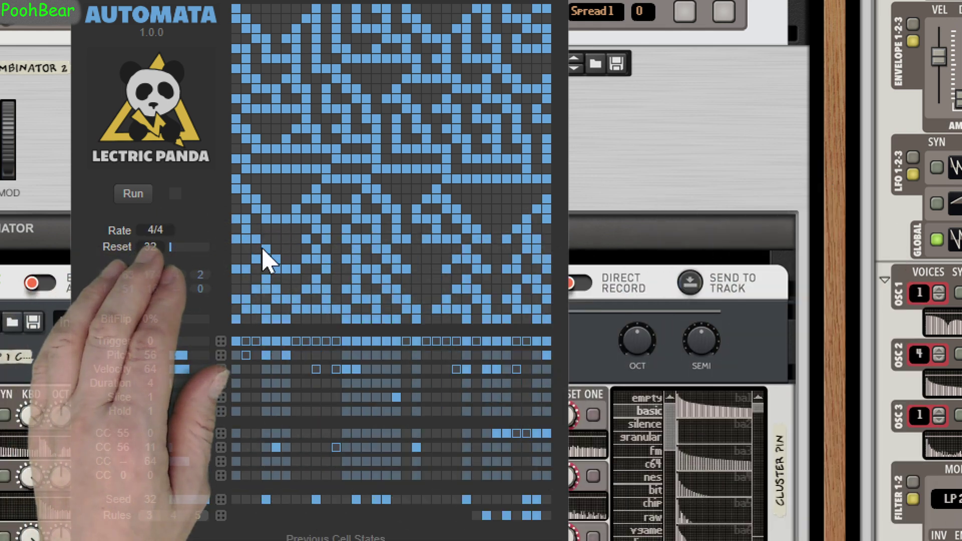
left_click(153, 231)
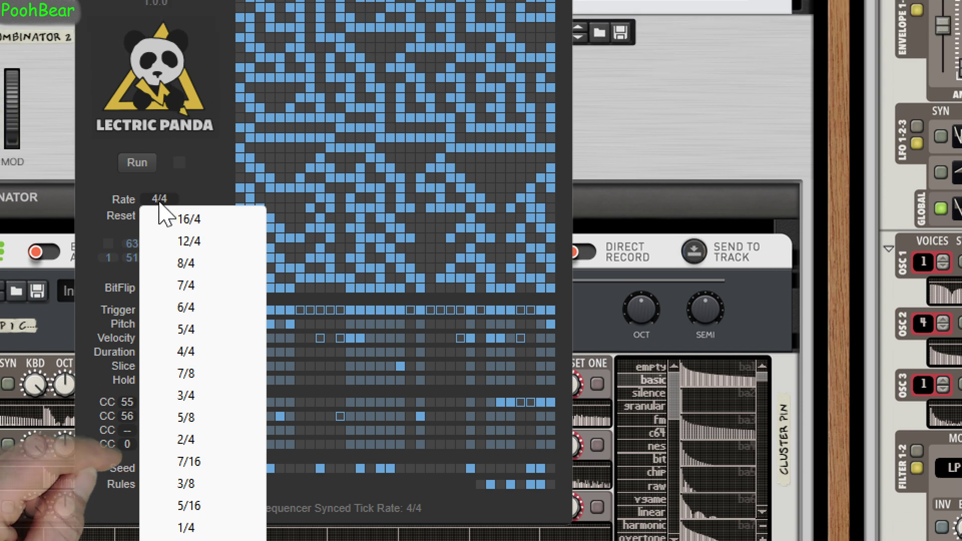
left_click(192, 193)
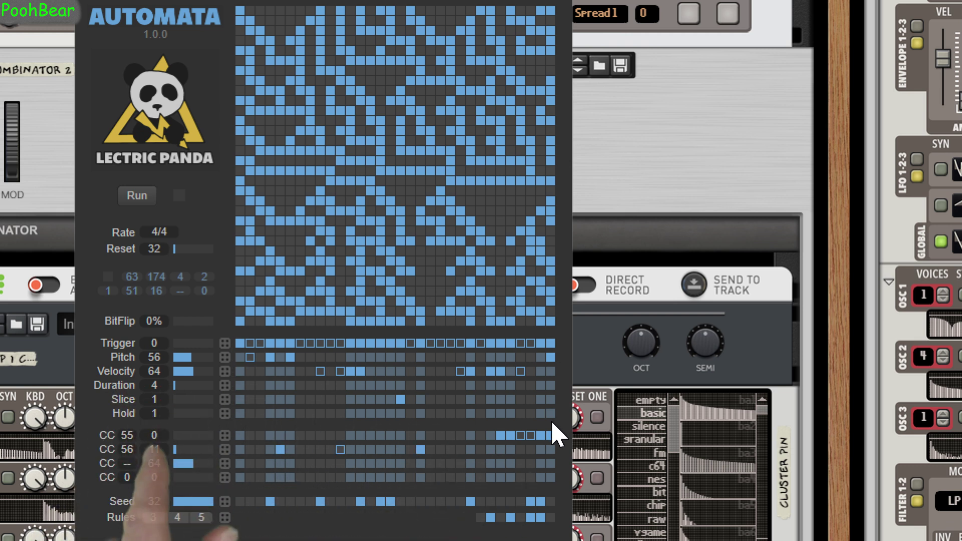
Step: Edit the active cells near the end of Automata's fourth CC row
scroll(556, 431, "down", 2)
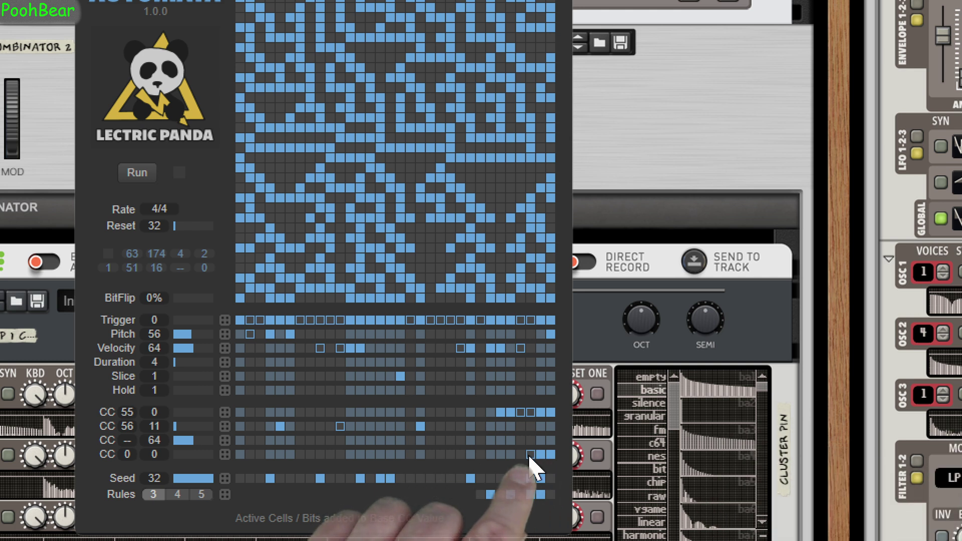
left_click(531, 455)
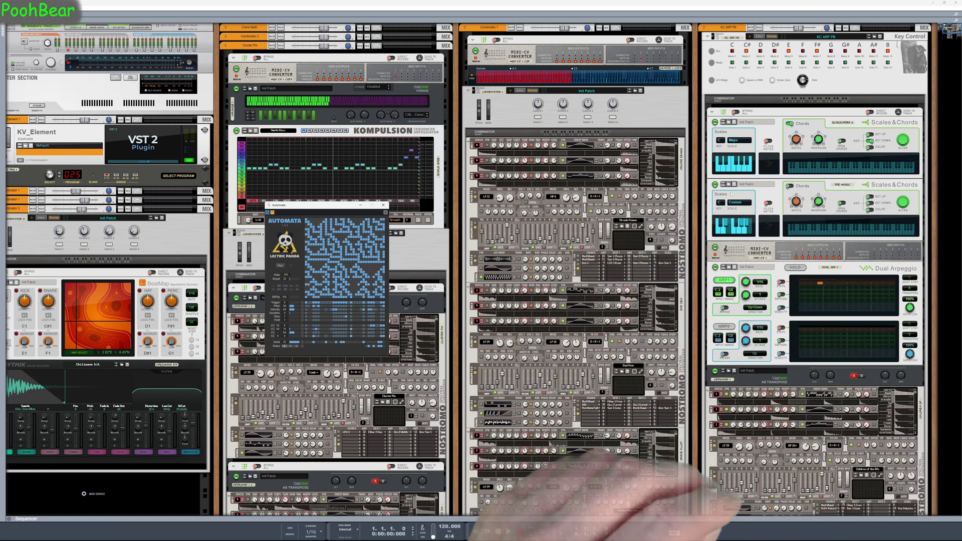
Step: Swap the order of the two Scales & Chords players in the fourth rack column and restore the Major one above the Custom one
left_click_drag(745, 194, 745, 121)
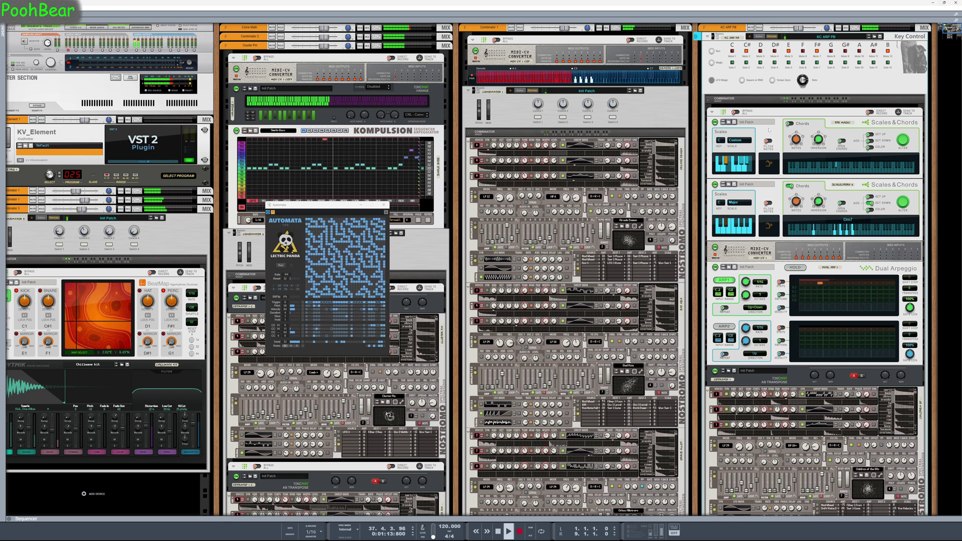
left_click_drag(769, 129, 762, 178)
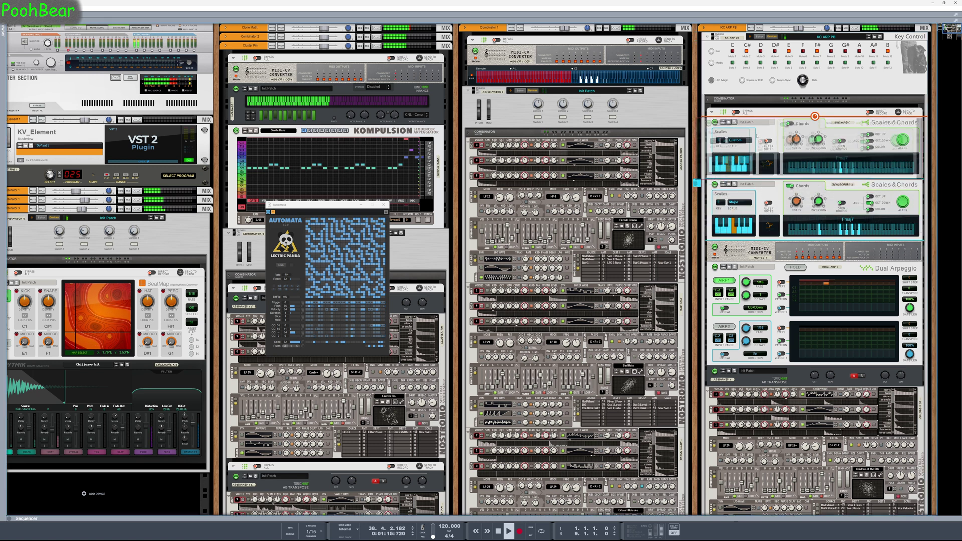
left_click_drag(756, 135, 756, 135)
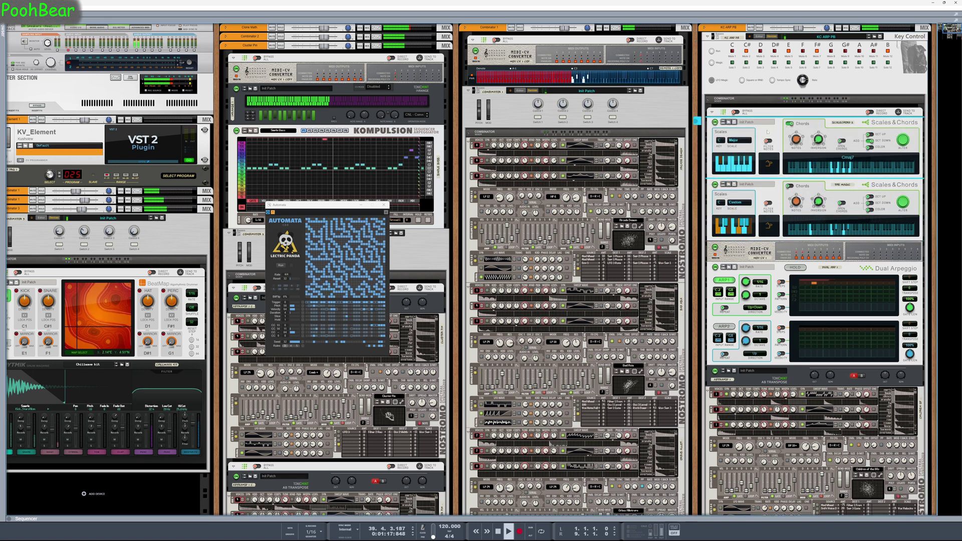